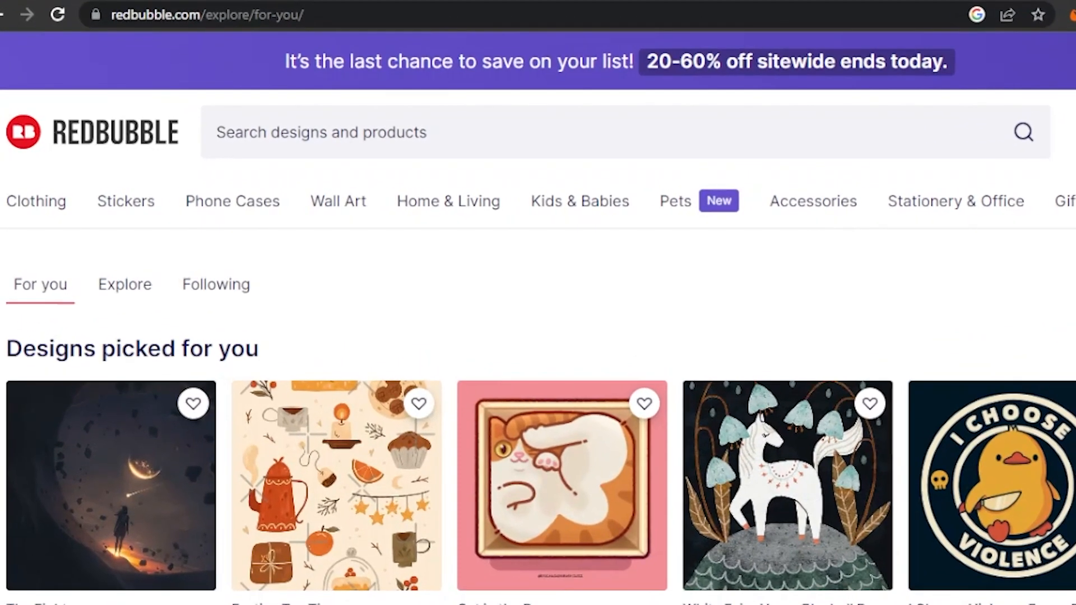
Step: Browse the recommended designs on the For you page
{"action": "scroll", "coordinate": [538, 313], "scroll_direction": "down", "scroll_amount": 10}
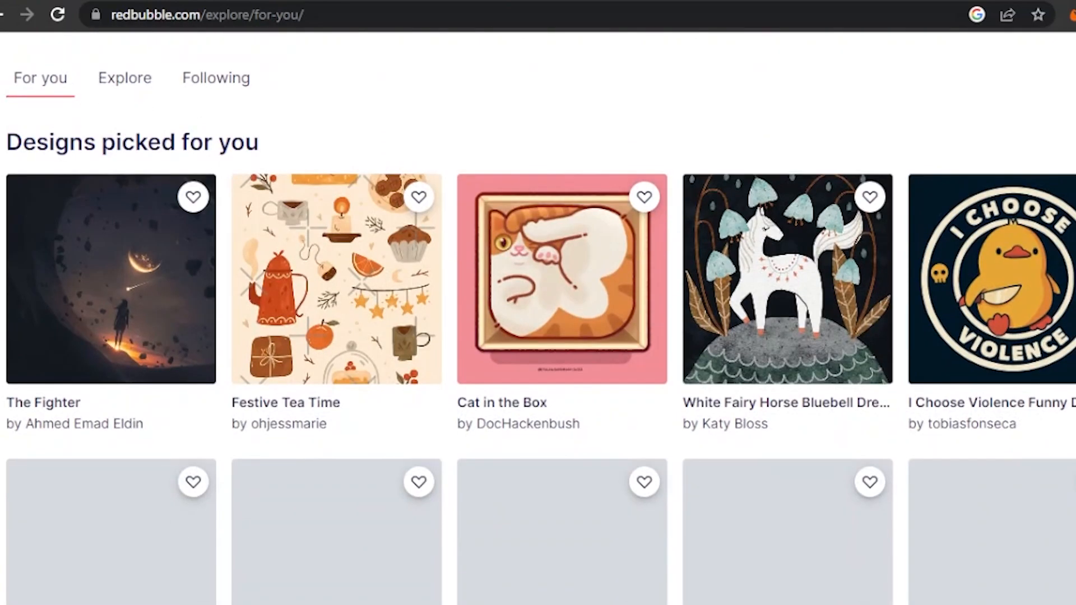
{"action": "scroll", "coordinate": [538, 314], "scroll_direction": "down", "scroll_amount": 5}
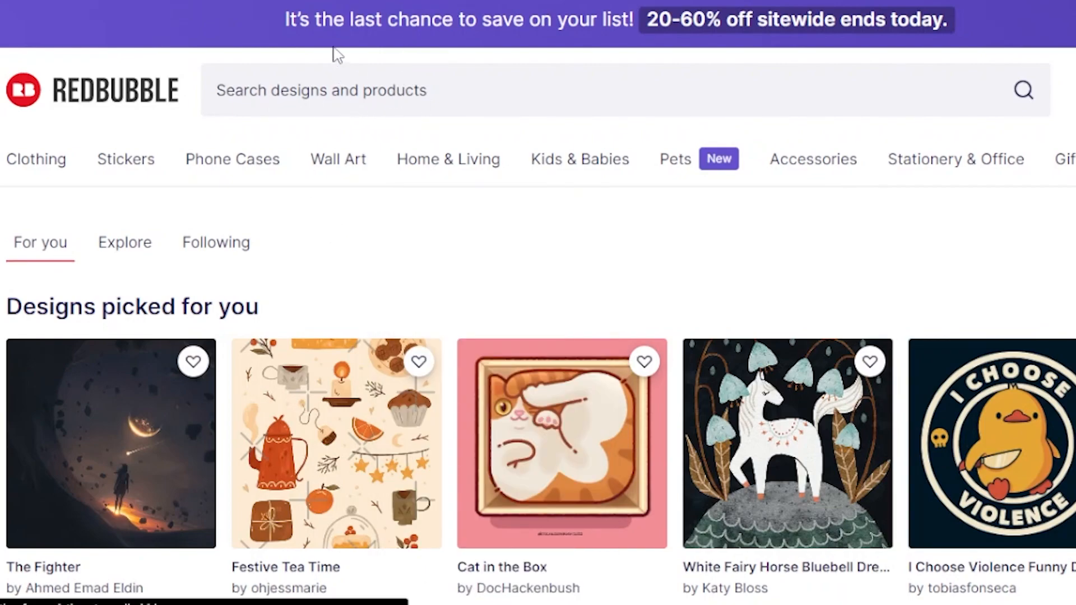
{"action": "left_click", "coordinate": [334, 47]}
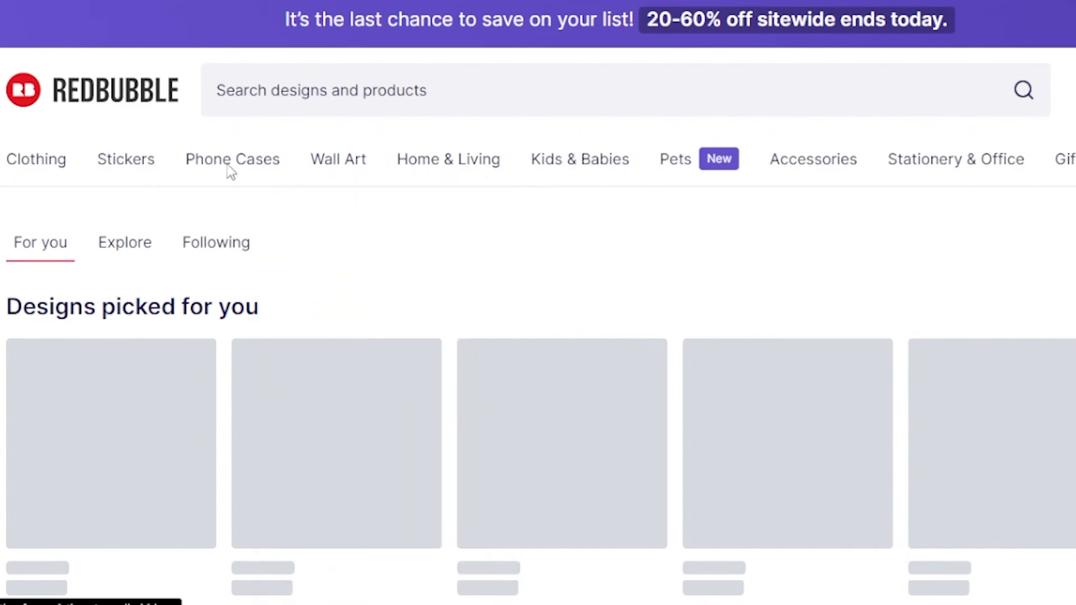
{"action": "scroll", "coordinate": [855, 250], "scroll_direction": "down", "scroll_amount": 1}
{"action": "scroll", "coordinate": [538, 303], "scroll_direction": "down", "scroll_amount": 5}
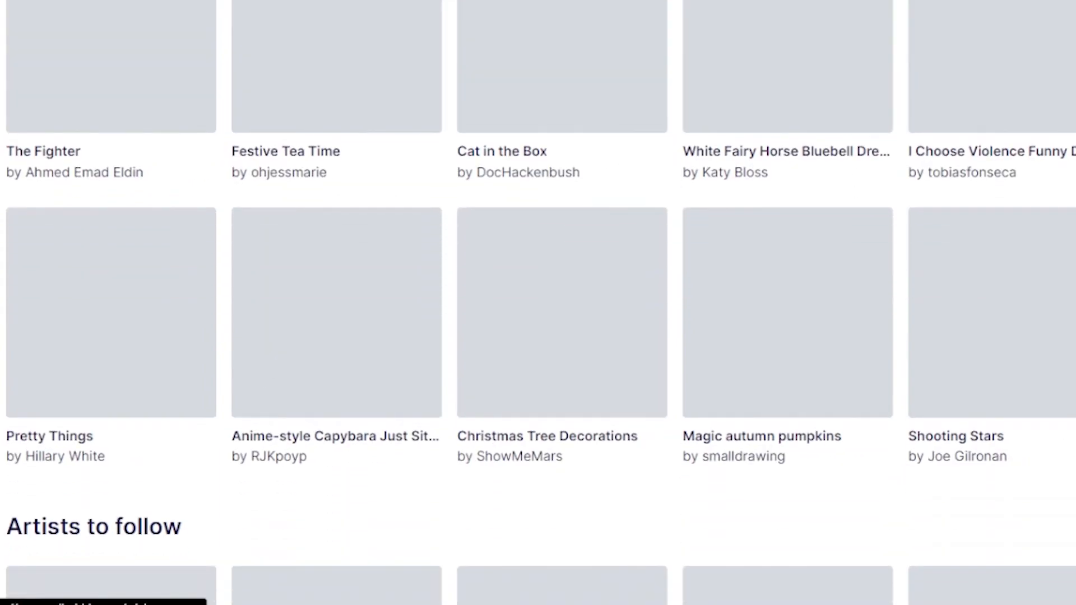
{"action": "scroll", "coordinate": [538, 303], "scroll_direction": "up", "scroll_amount": 6}
{"action": "scroll", "coordinate": [538, 303], "scroll_direction": "down", "scroll_amount": 10}
{"action": "scroll", "coordinate": [538, 303], "scroll_direction": "up", "scroll_amount": 4}
{"action": "scroll", "coordinate": [539, 303], "scroll_direction": "up", "scroll_amount": 7}
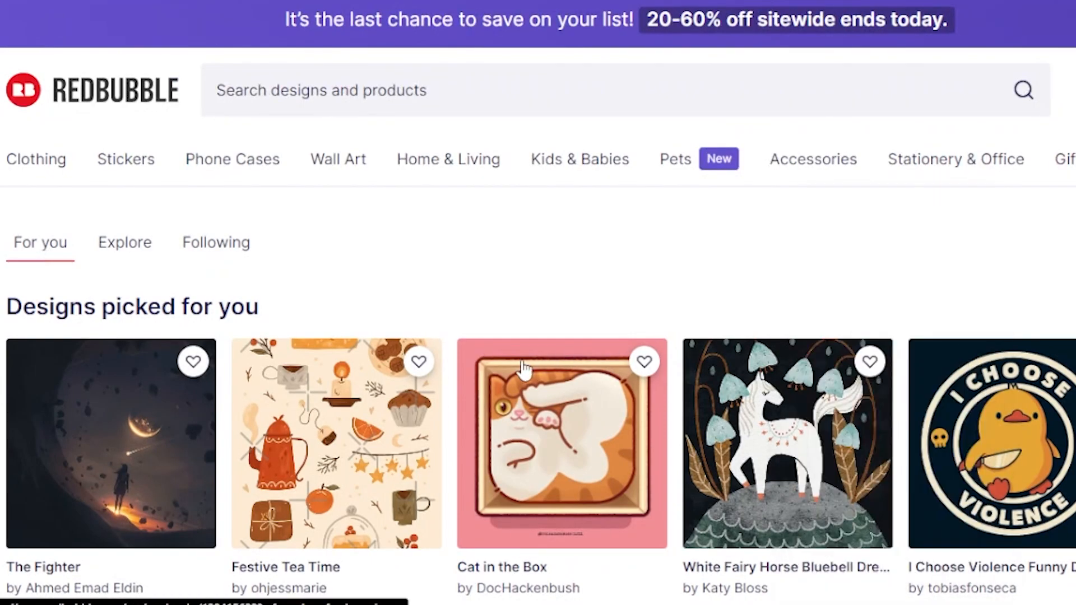
Step: Examine the category menus such as Phone Cases, Kids & Babies and Pets
{"action": "mouse_move", "coordinate": [151, 177]}
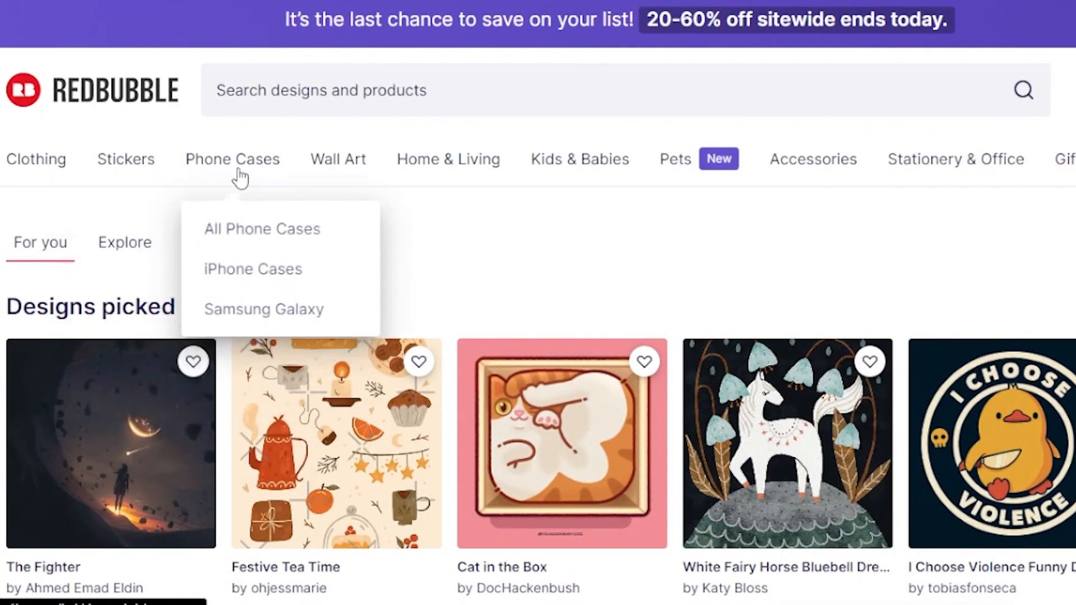
{"action": "mouse_move", "coordinate": [334, 173]}
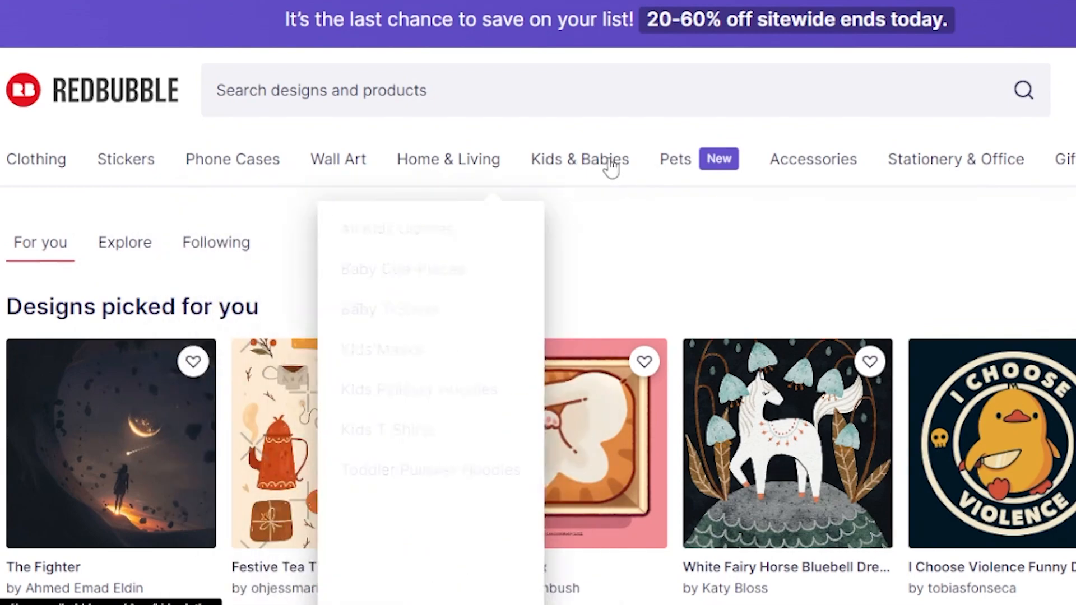
{"action": "mouse_move", "coordinate": [685, 175]}
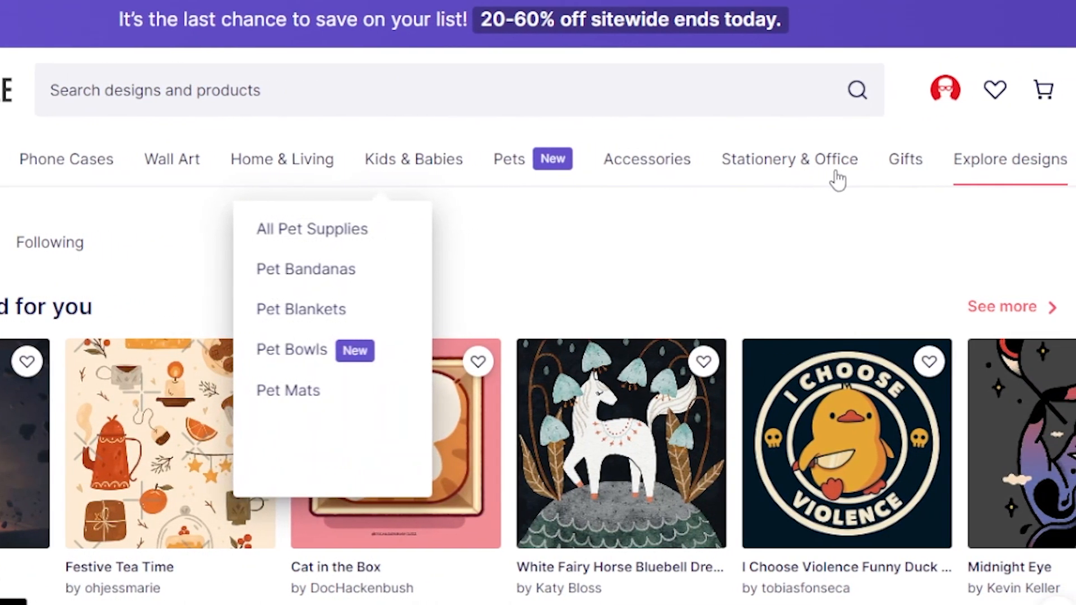
{"action": "mouse_move", "coordinate": [1065, 181]}
{"action": "mouse_move", "coordinate": [1014, 181]}
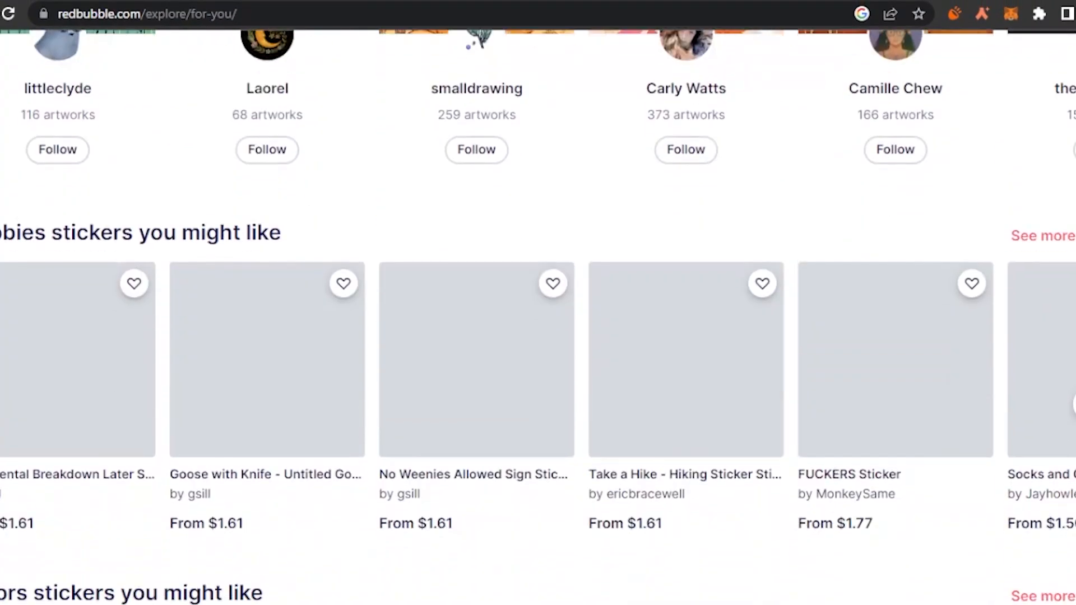
Step: Scroll through the sticker recommendations further down the page
{"action": "scroll", "coordinate": [538, 314], "scroll_direction": "down", "scroll_amount": 8}
{"action": "scroll", "coordinate": [538, 314], "scroll_direction": "up", "scroll_amount": 3}
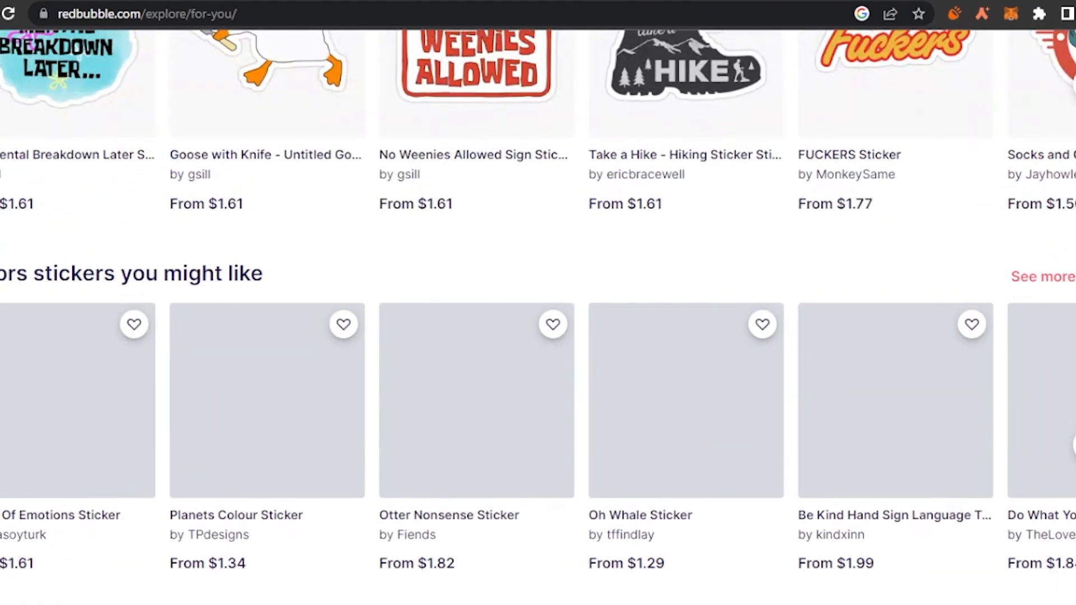
{"action": "scroll", "coordinate": [538, 313], "scroll_direction": "down", "scroll_amount": 15}
{"action": "scroll", "coordinate": [538, 314], "scroll_direction": "up", "scroll_amount": 20}
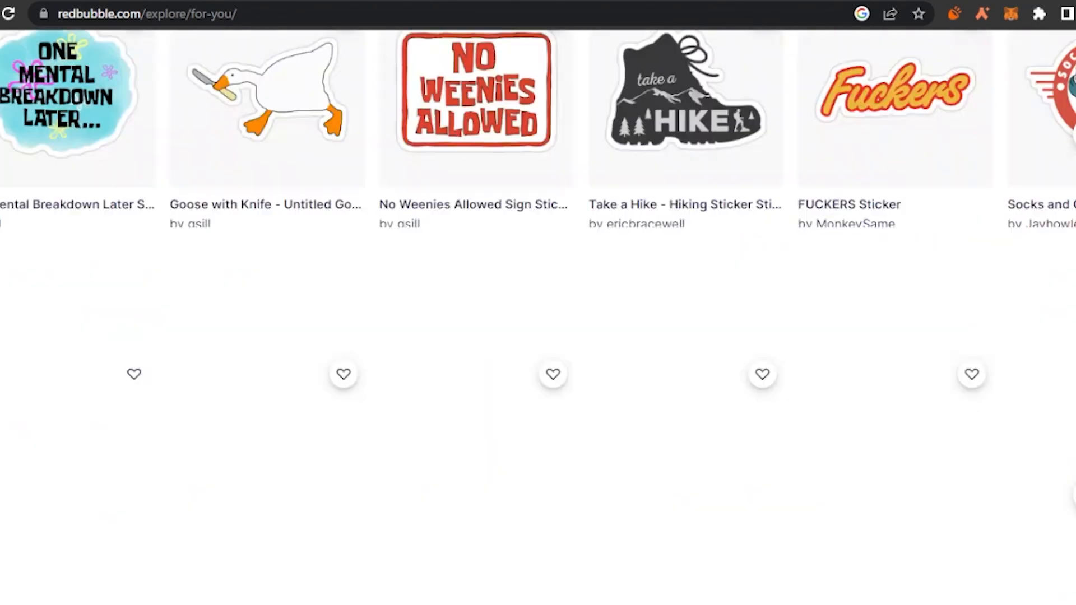
{"action": "scroll", "coordinate": [538, 313], "scroll_direction": "down", "scroll_amount": 5}
{"action": "scroll", "coordinate": [538, 313], "scroll_direction": "up", "scroll_amount": 5}
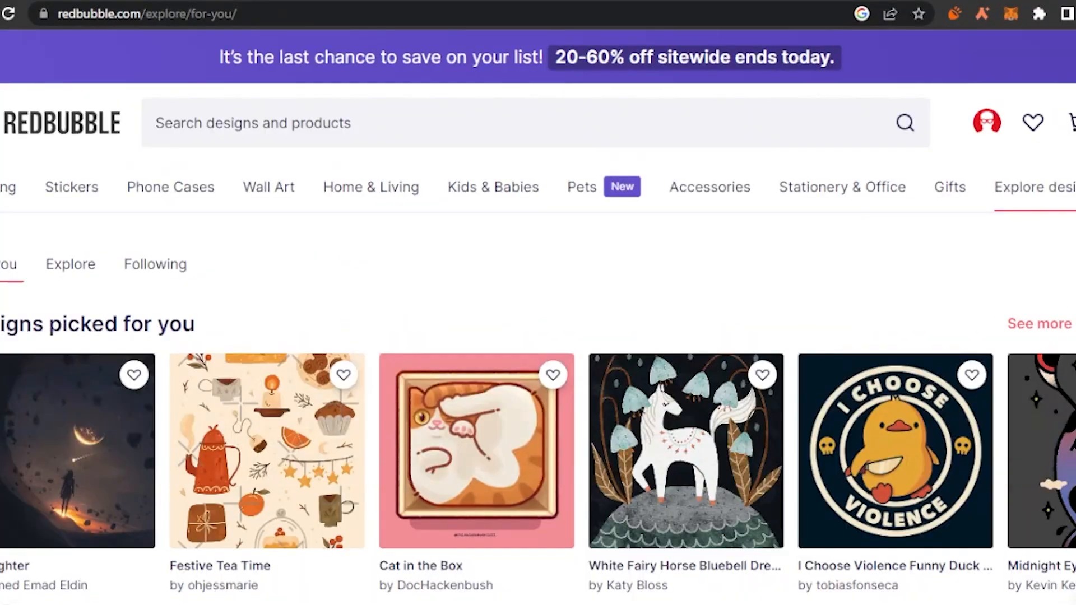
Step: Open the account menu and choose Sell Your Art
{"action": "left_click", "coordinate": [988, 129]}
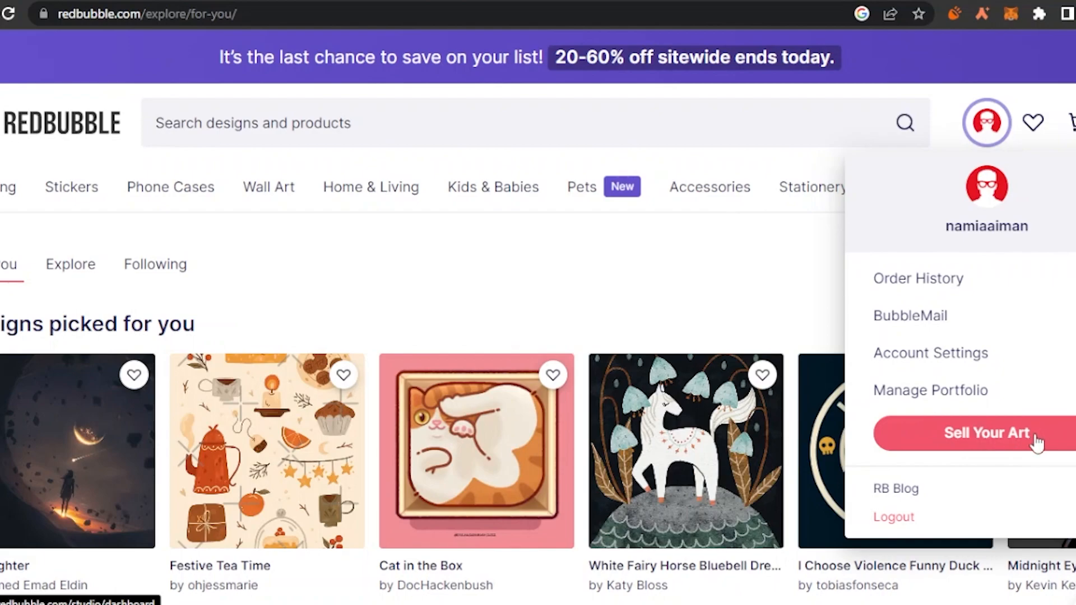
{"action": "left_click", "coordinate": [1012, 440]}
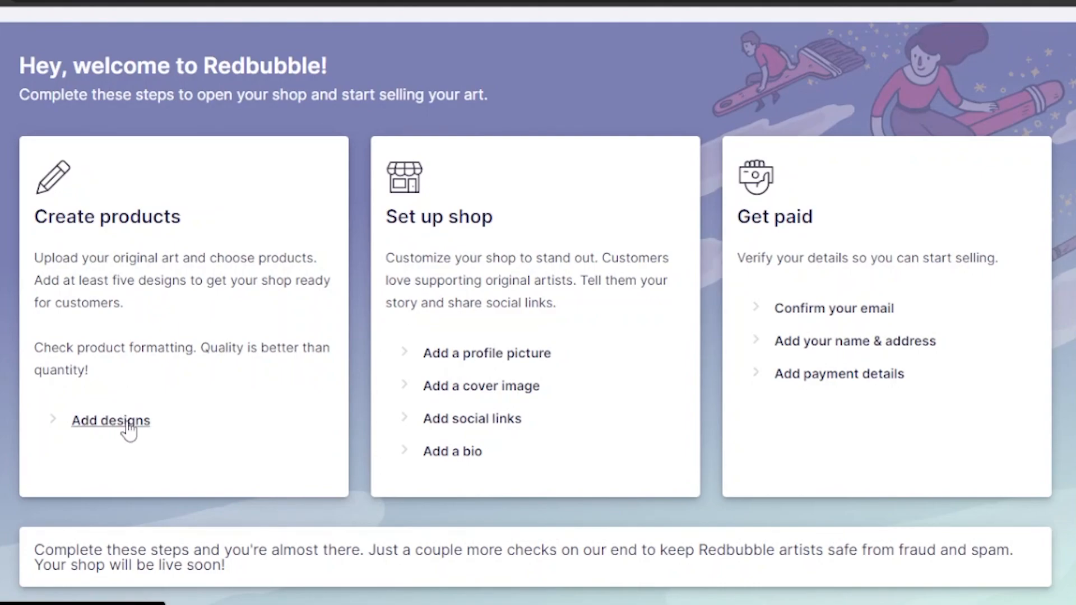
Step: Start adding designs and review the Add new work page options and file requirements
{"action": "left_click", "coordinate": [108, 421]}
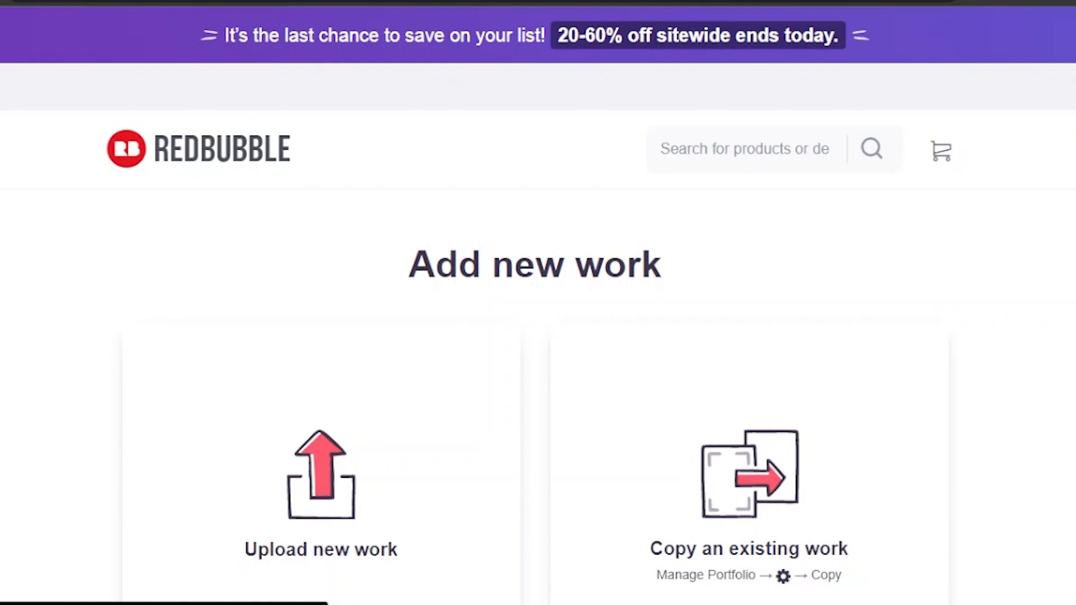
{"action": "scroll", "coordinate": [538, 302], "scroll_direction": "down", "scroll_amount": 3}
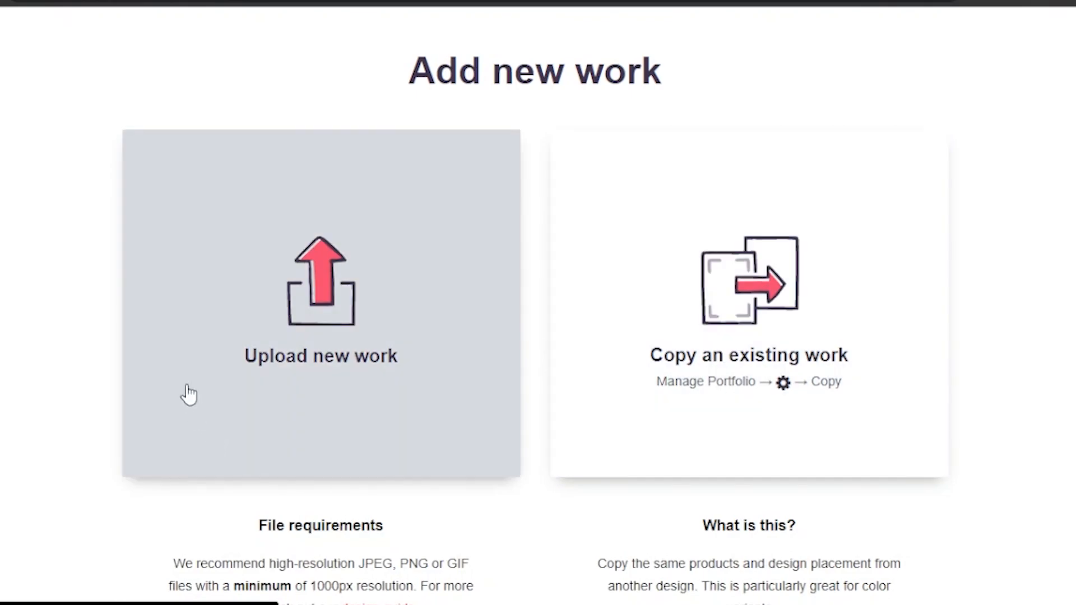
{"action": "scroll", "coordinate": [538, 303], "scroll_direction": "down", "scroll_amount": 4}
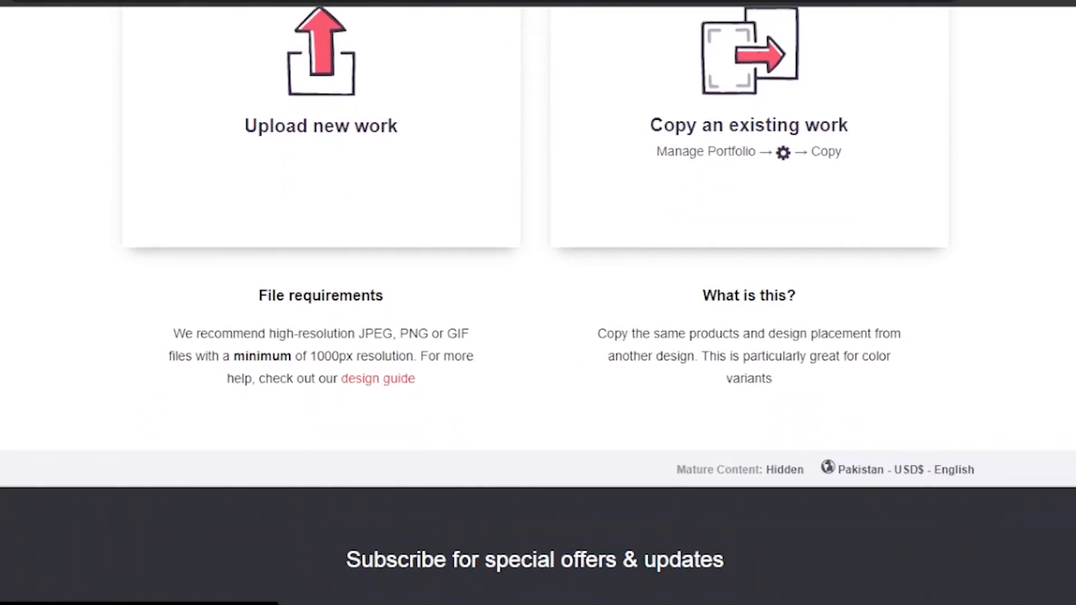
{"action": "scroll", "coordinate": [538, 302], "scroll_direction": "up", "scroll_amount": 3}
{"action": "scroll", "coordinate": [538, 303], "scroll_direction": "up", "scroll_amount": 1}
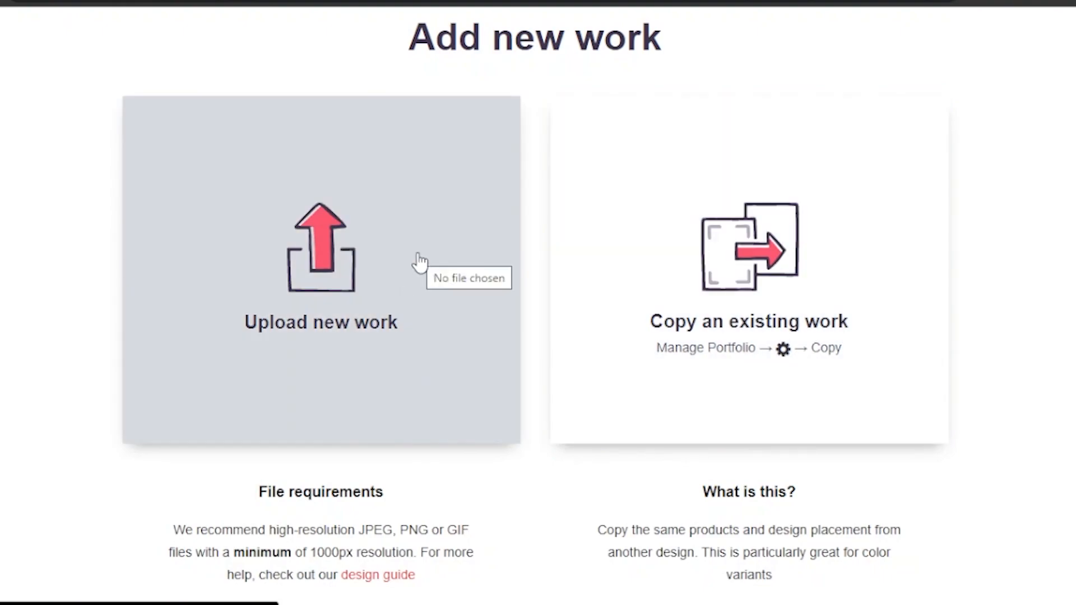
Step: Upload new work by choosing the image file cherry.jpg from the Downloads folder
{"action": "left_click", "coordinate": [320, 282]}
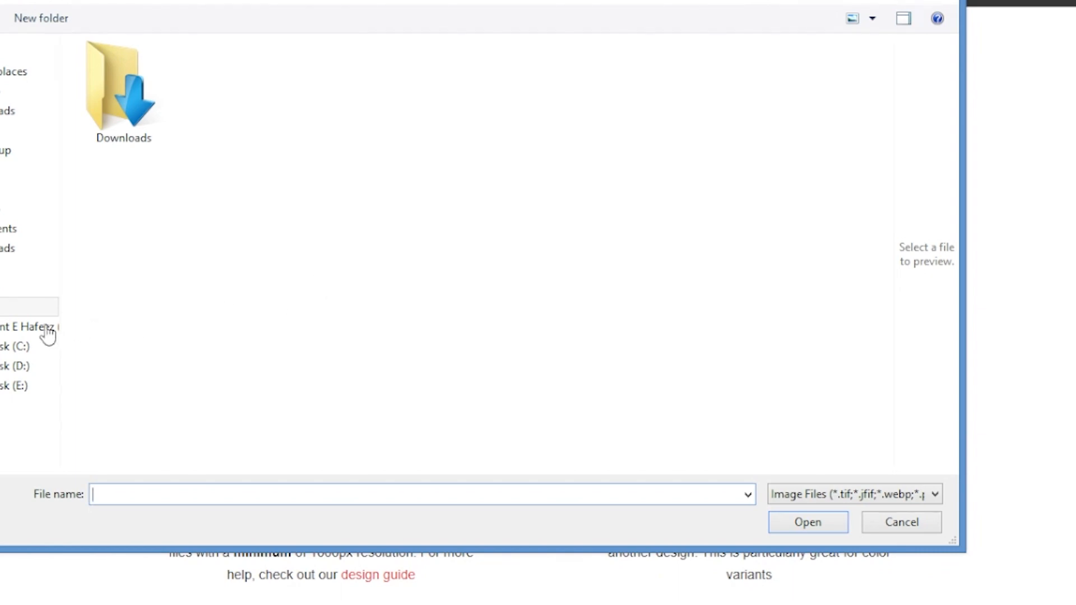
{"action": "left_click", "coordinate": [30, 287]}
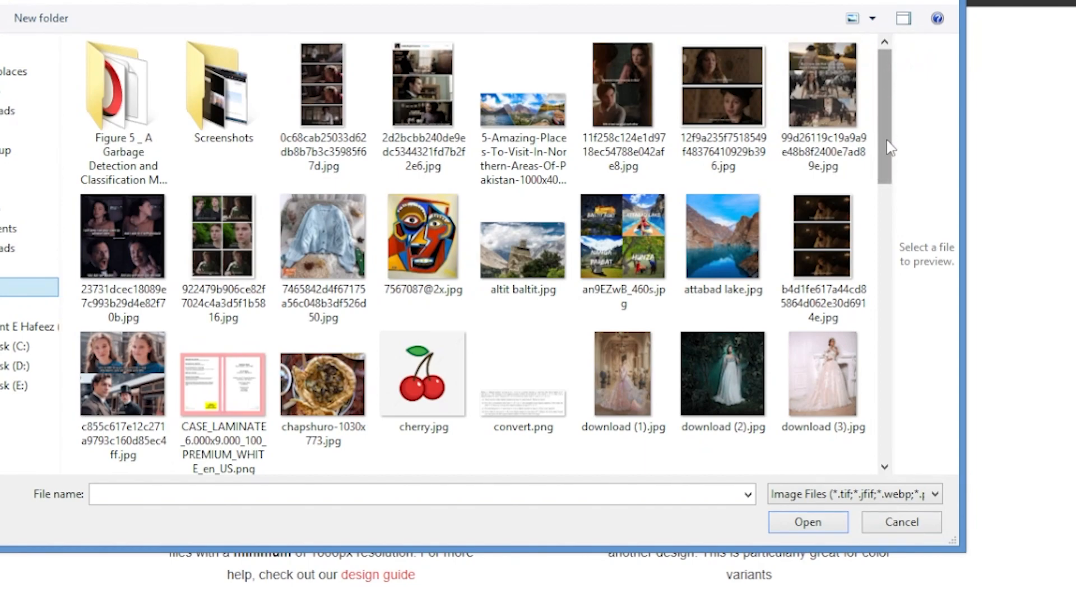
{"action": "left_click_drag", "start_coordinate": [891, 149], "coordinate": [893, 211]}
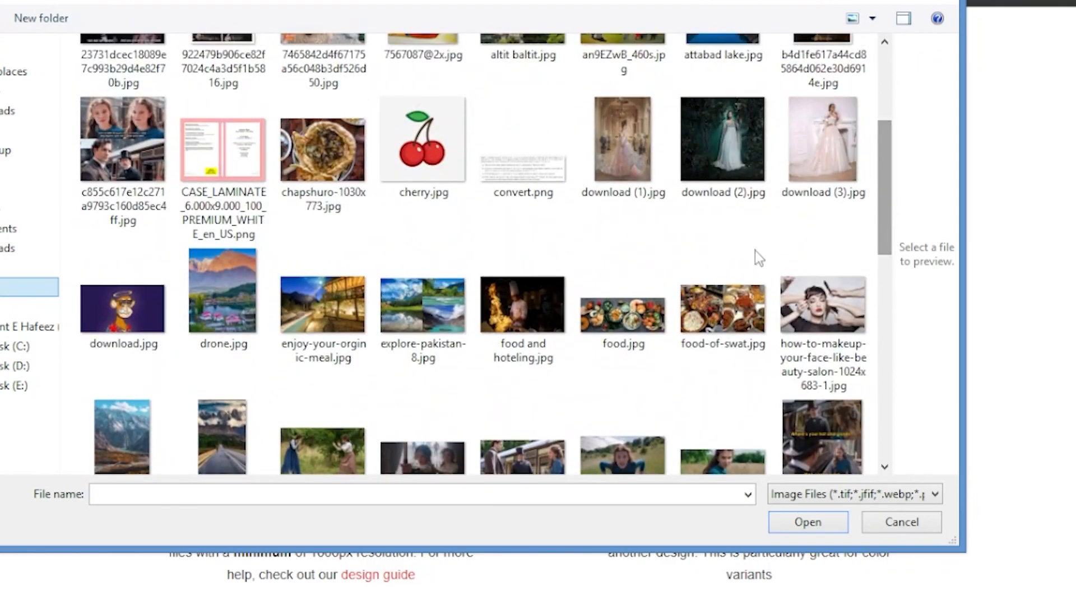
{"action": "left_click", "coordinate": [439, 143]}
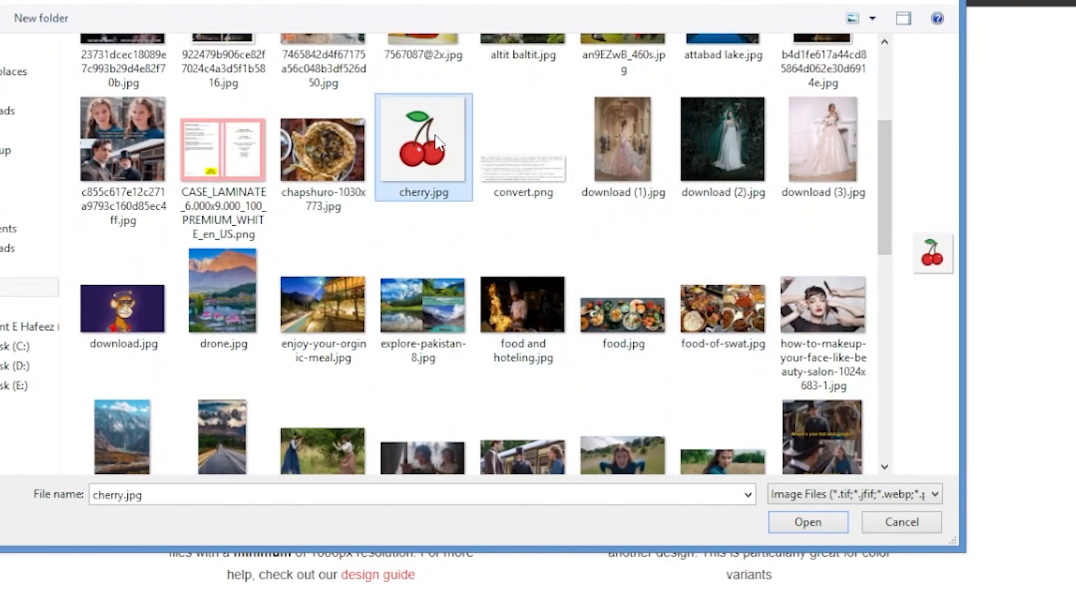
{"action": "left_click", "coordinate": [808, 522]}
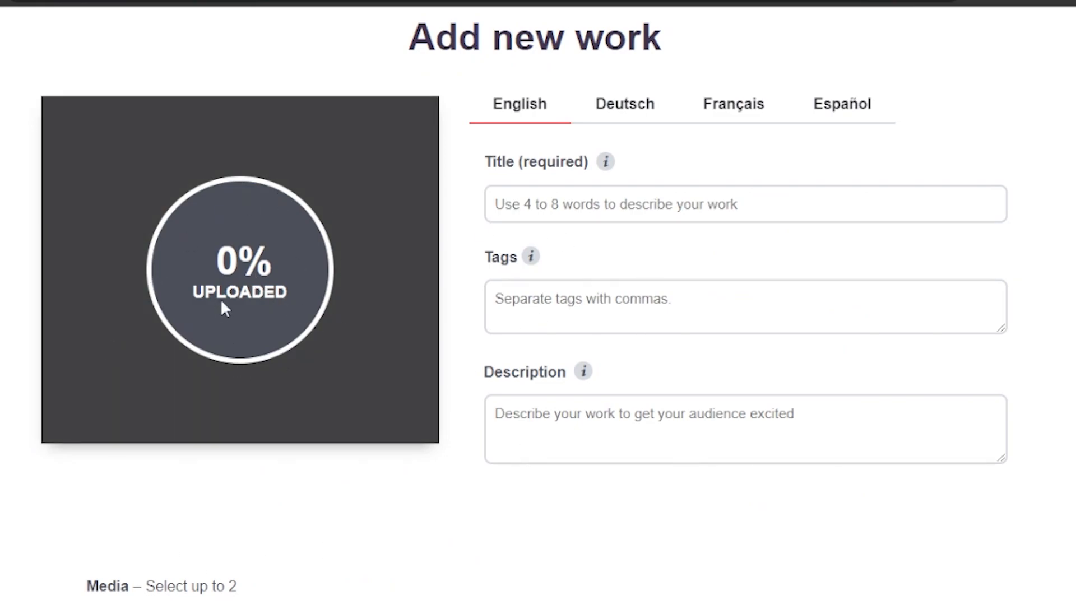
Step: Enter the title cherry berry for the new work
{"action": "scroll", "coordinate": [523, 300], "scroll_direction": "down", "scroll_amount": 8}
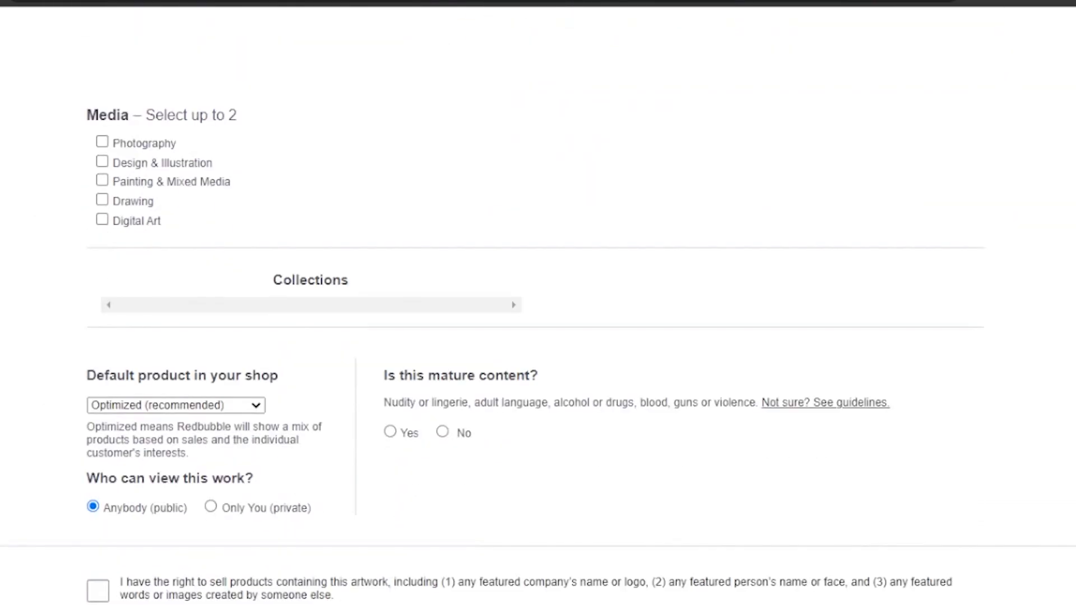
{"action": "scroll", "coordinate": [538, 302], "scroll_direction": "up", "scroll_amount": 3}
{"action": "scroll", "coordinate": [539, 302], "scroll_direction": "up", "scroll_amount": 7}
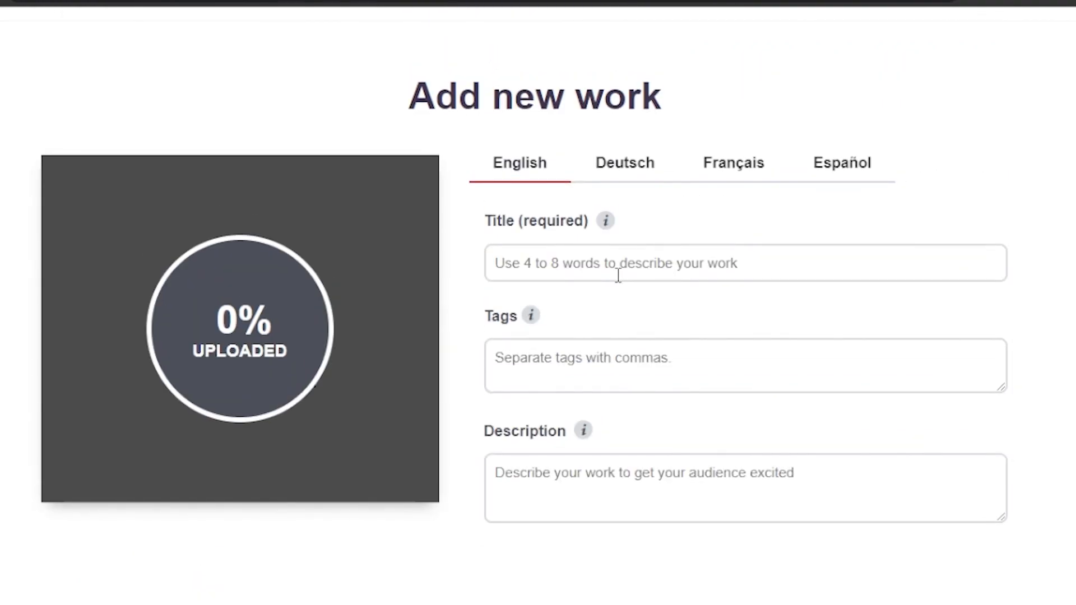
{"action": "left_click", "coordinate": [571, 264]}
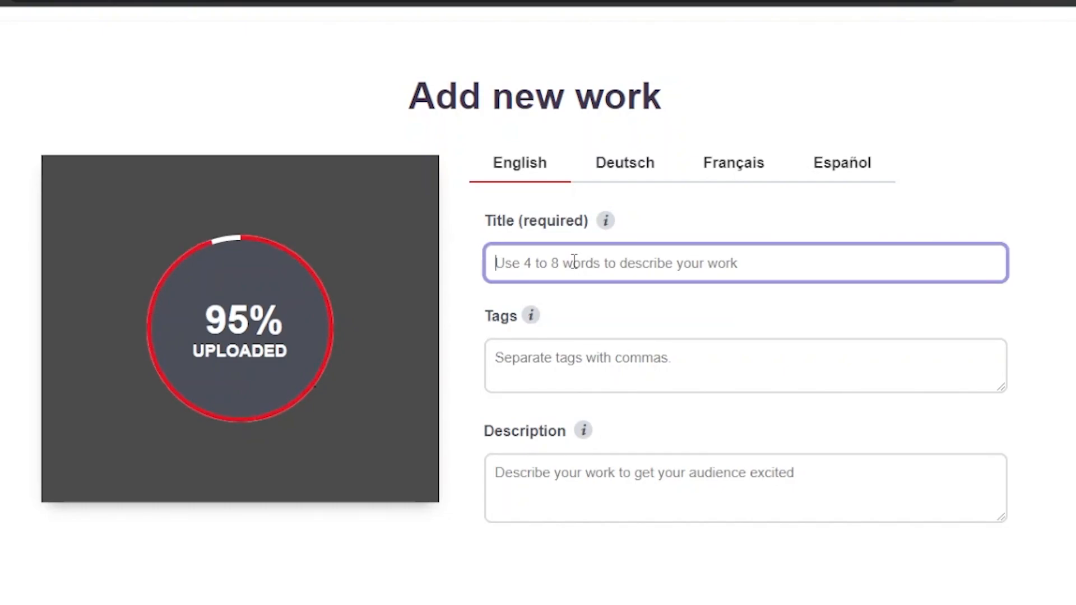
{"action": "type", "text": "cherry berry"}
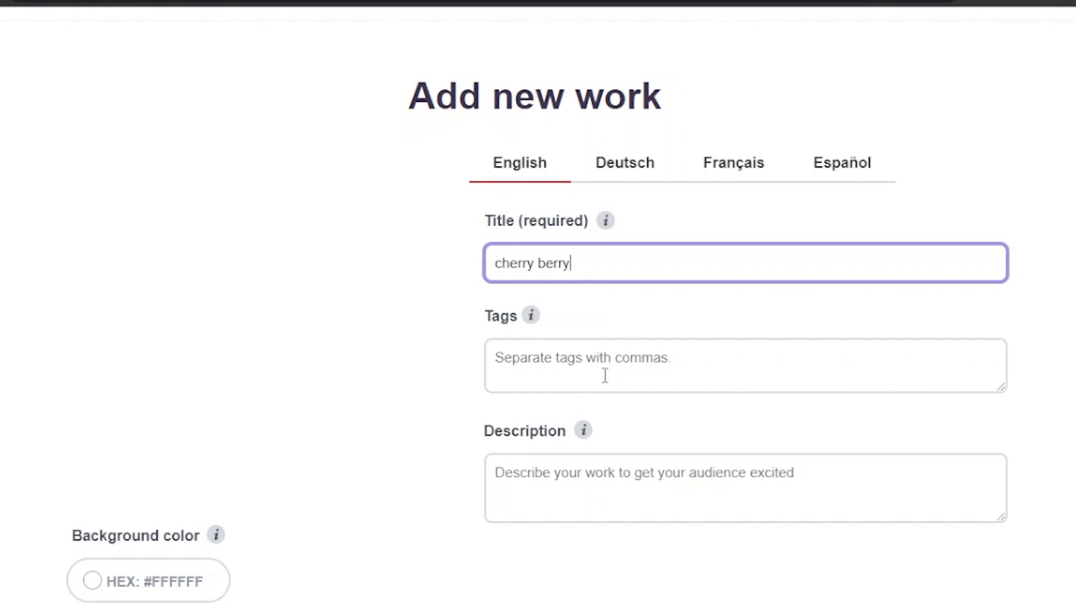
Step: Add the tags t-shirt, printed, red and white, cherry
{"action": "left_click", "coordinate": [532, 317]}
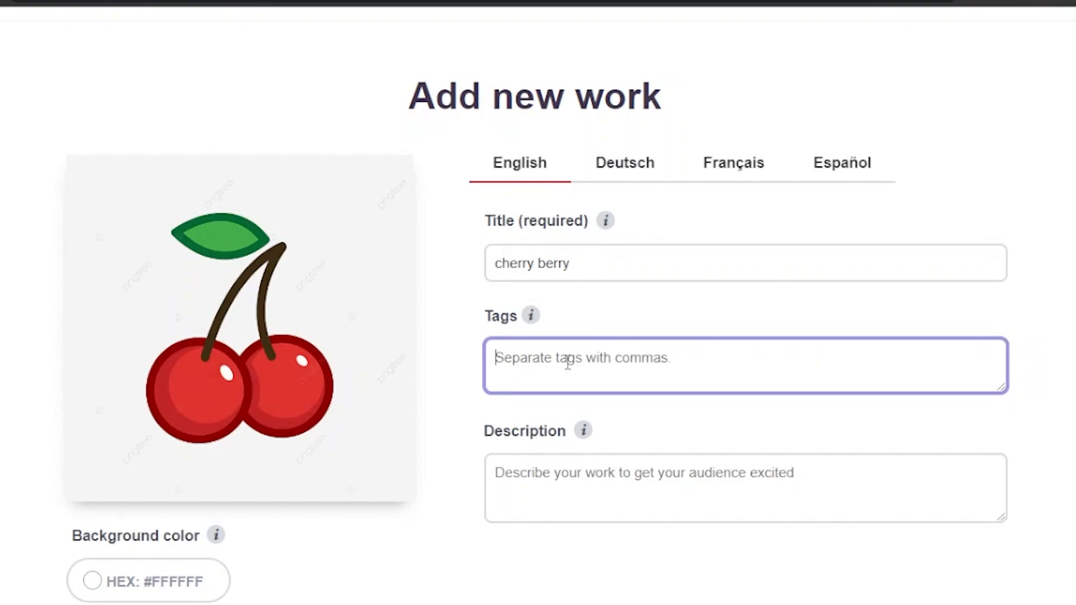
{"action": "type", "text": "t"}
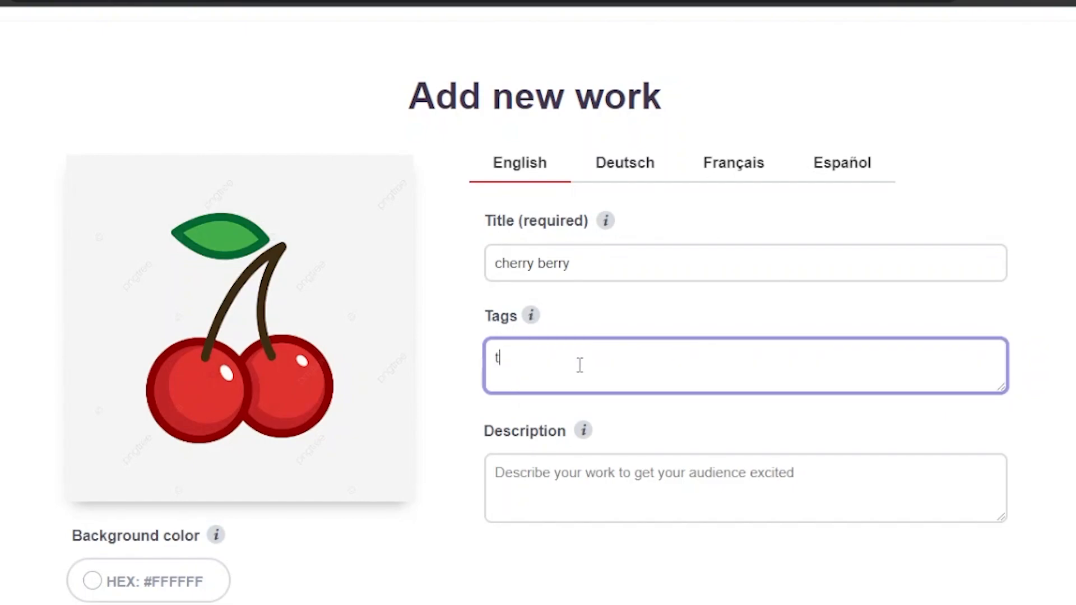
{"action": "type", "text": "-shirt, printed,"}
{"action": "key", "text": "Return"}
{"action": "type", "text": "red and white"}
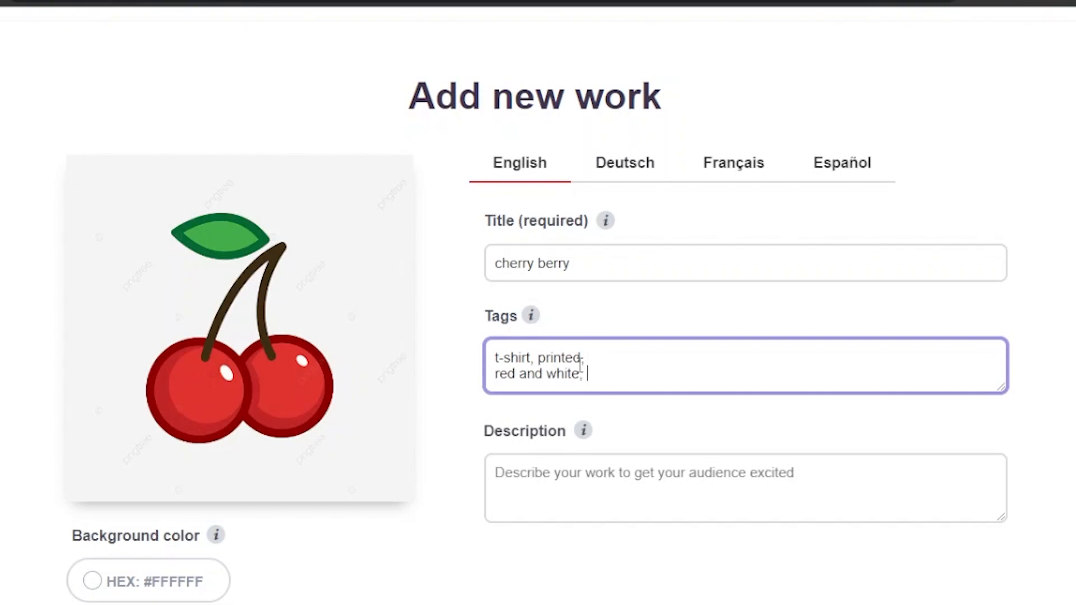
{"action": "type", "text": ", cherry,"}
{"action": "key", "text": "Return"}
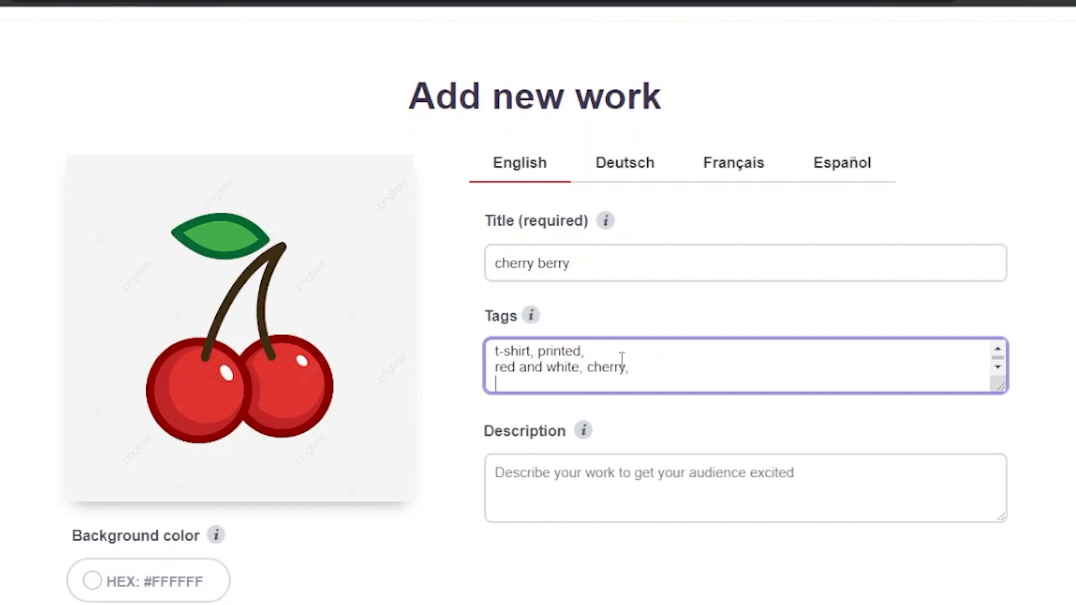
Step: Enter cherry as the work's description
{"action": "mouse_move", "coordinate": [532, 325]}
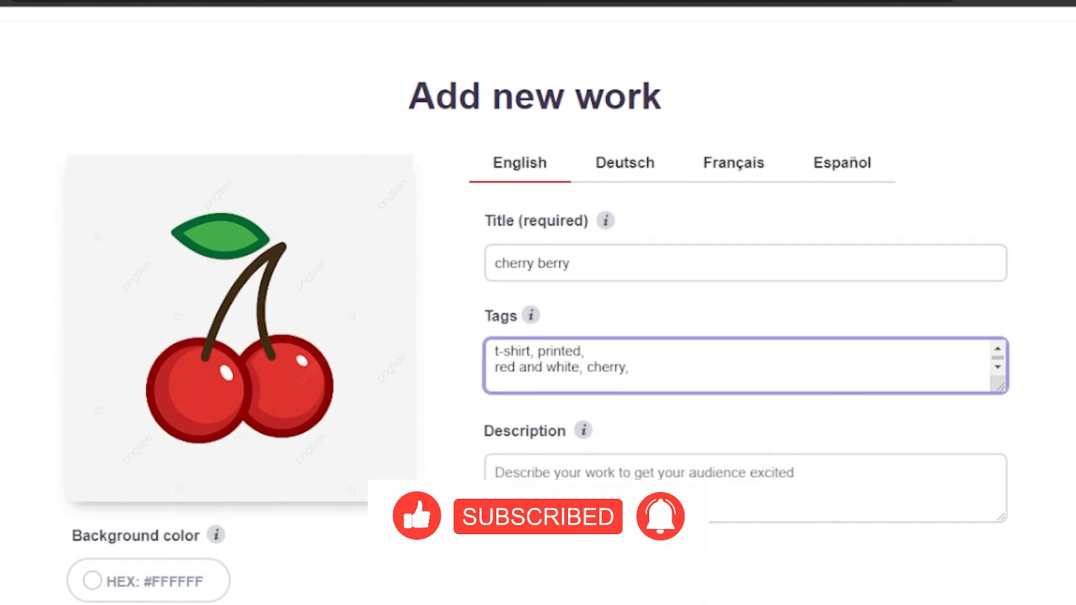
{"action": "scroll", "coordinate": [538, 306], "scroll_direction": "down", "scroll_amount": 9}
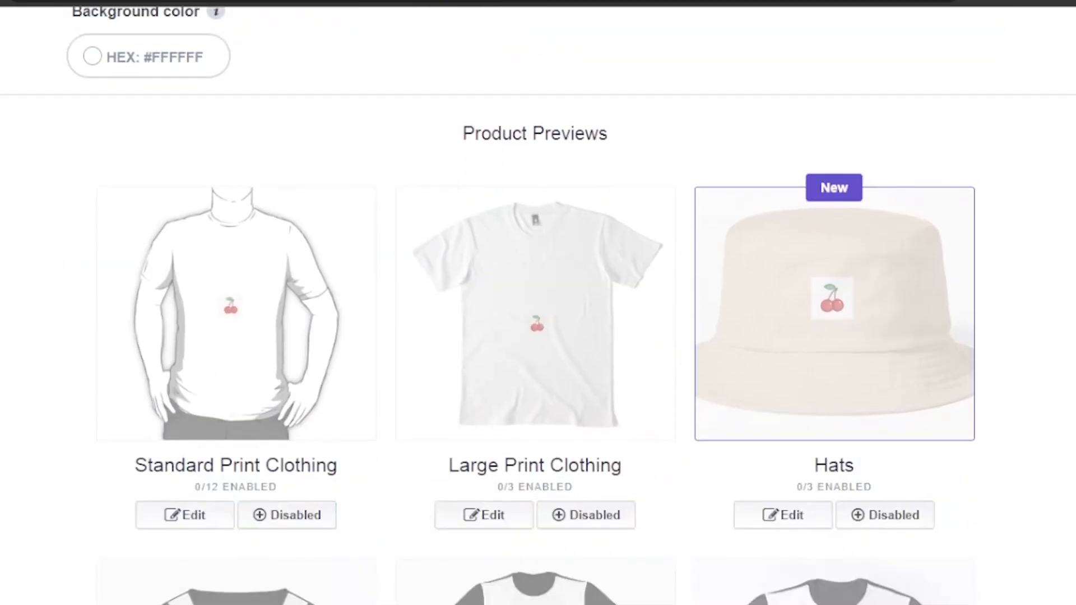
{"action": "scroll", "coordinate": [622, 232], "scroll_direction": "up", "scroll_amount": 5}
{"action": "left_click", "coordinate": [622, 233]}
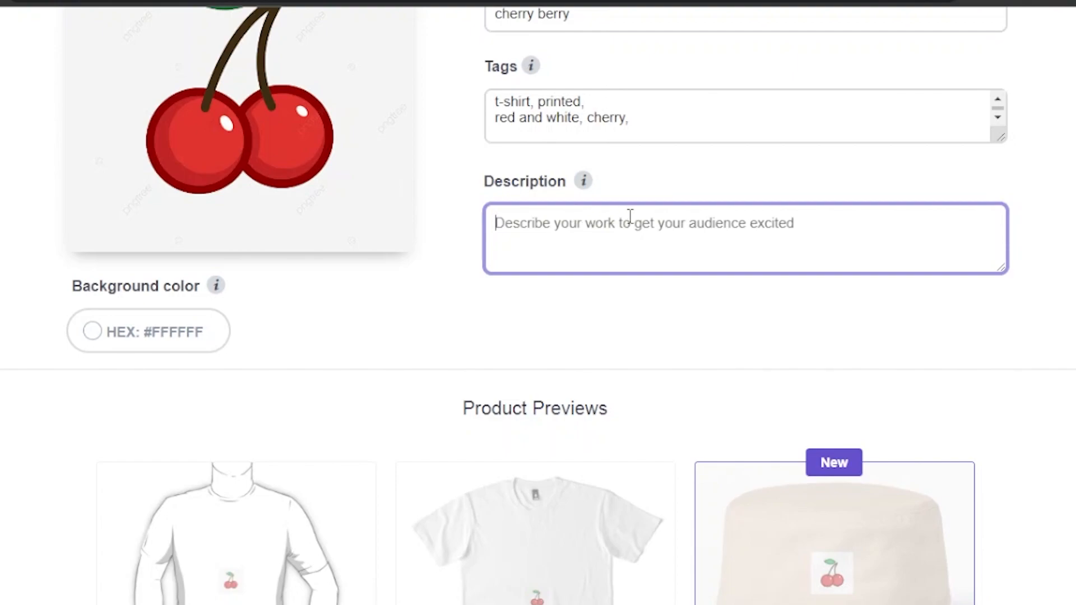
{"action": "type", "text": "cherry"}
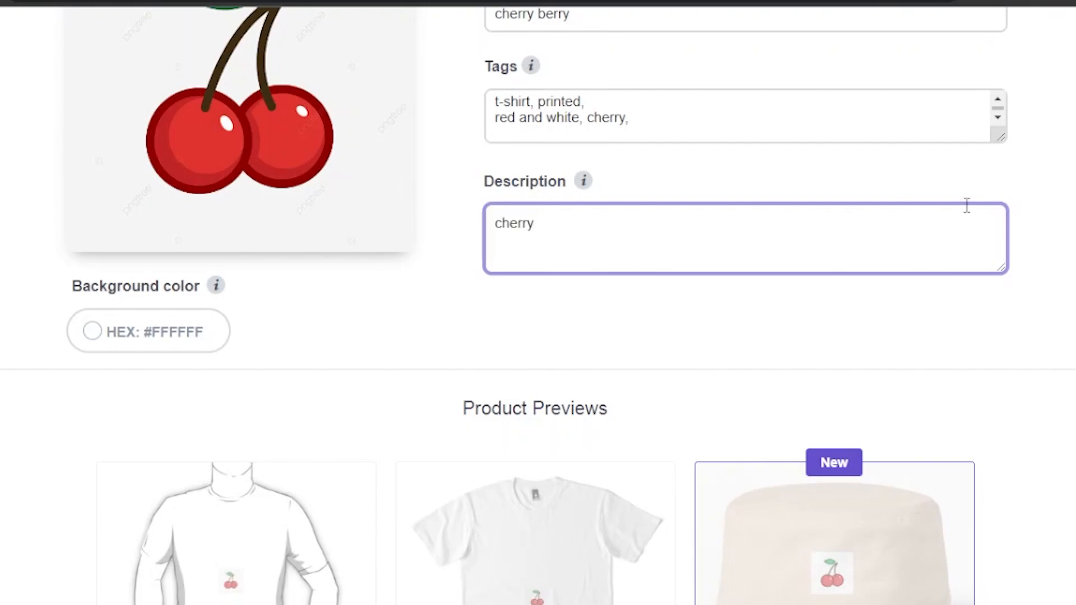
Step: Browse the product previews generated for the uploaded cherry design
{"action": "scroll", "coordinate": [538, 303], "scroll_direction": "down", "scroll_amount": 5}
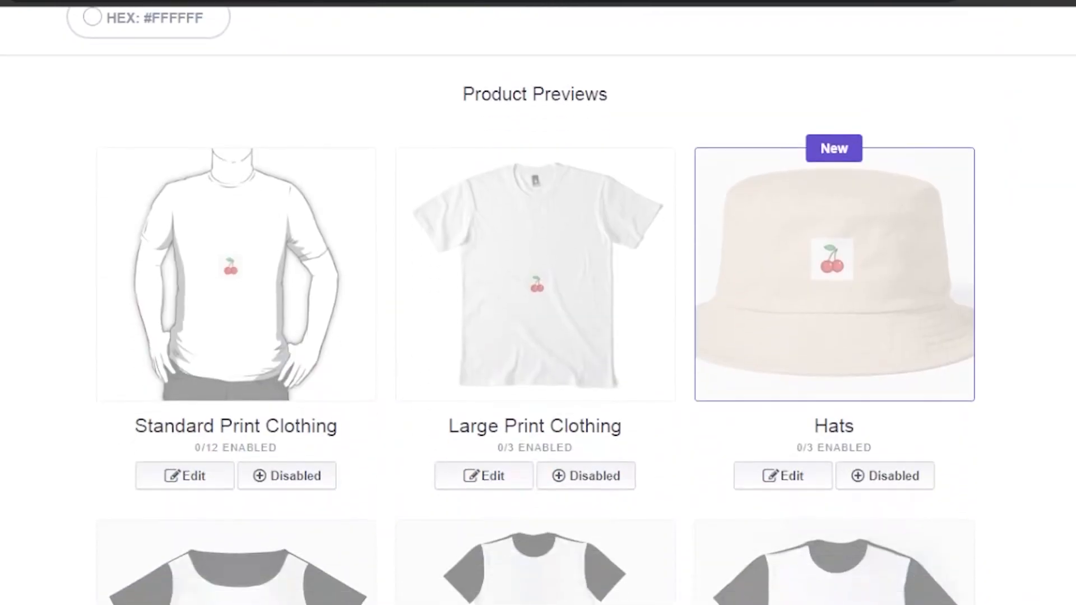
{"action": "scroll", "coordinate": [538, 303], "scroll_direction": "down", "scroll_amount": 1}
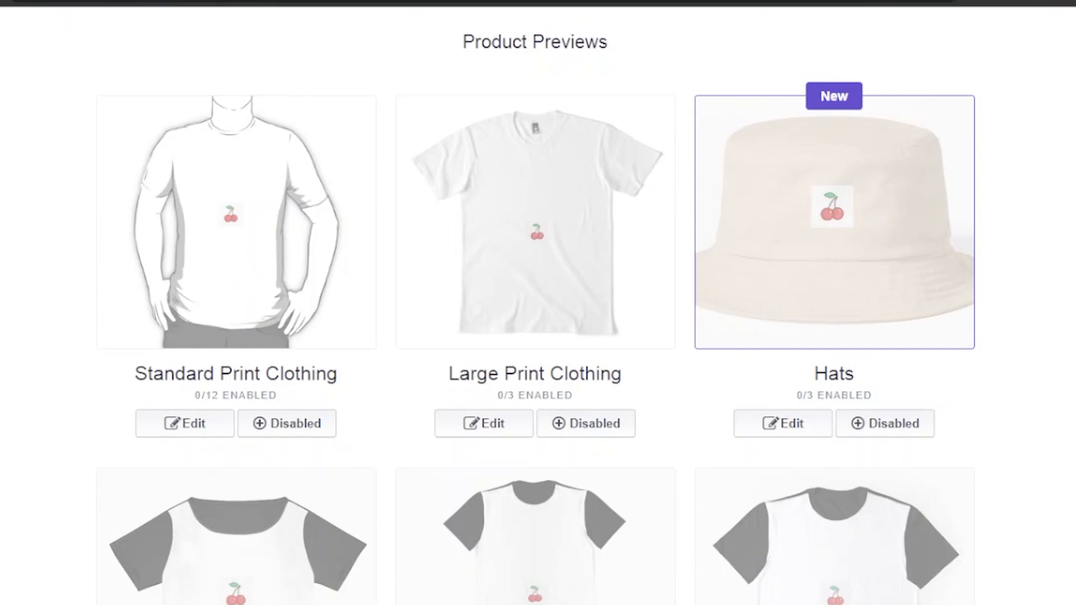
{"action": "scroll", "coordinate": [833, 262], "scroll_direction": "down", "scroll_amount": 10}
{"action": "scroll", "coordinate": [538, 314], "scroll_direction": "up", "scroll_amount": 2}
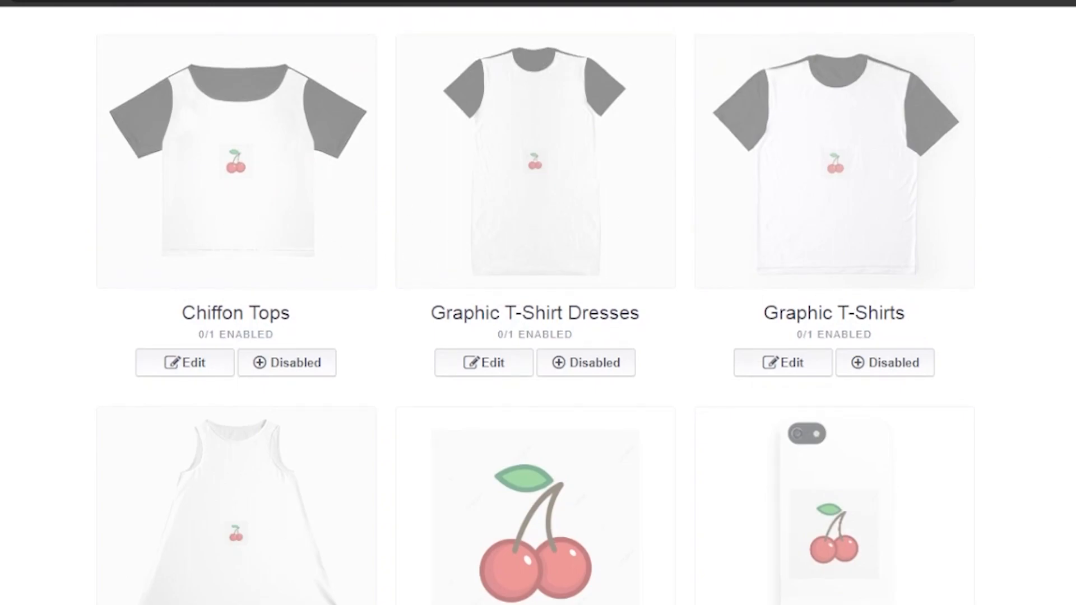
{"action": "scroll", "coordinate": [538, 314], "scroll_direction": "down", "scroll_amount": 7}
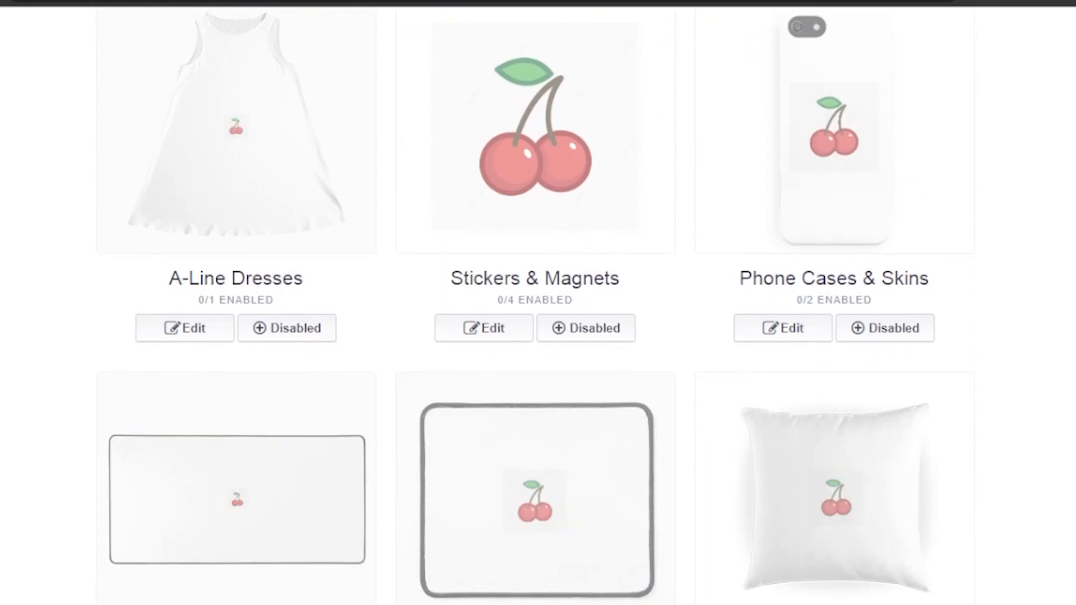
{"action": "scroll", "coordinate": [538, 314], "scroll_direction": "down", "scroll_amount": 10}
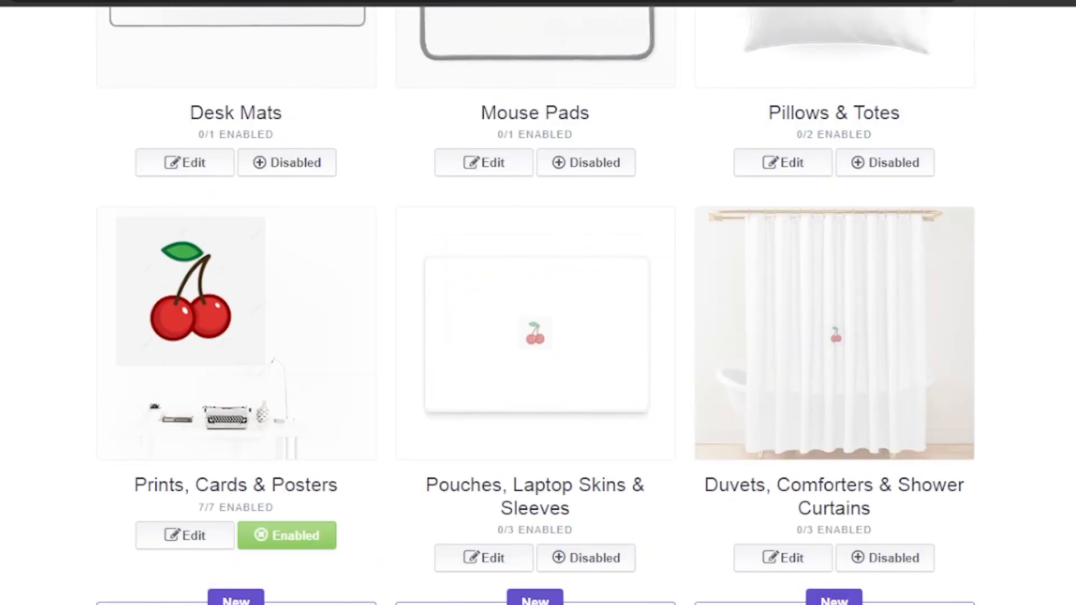
{"action": "scroll", "coordinate": [538, 313], "scroll_direction": "down", "scroll_amount": 1}
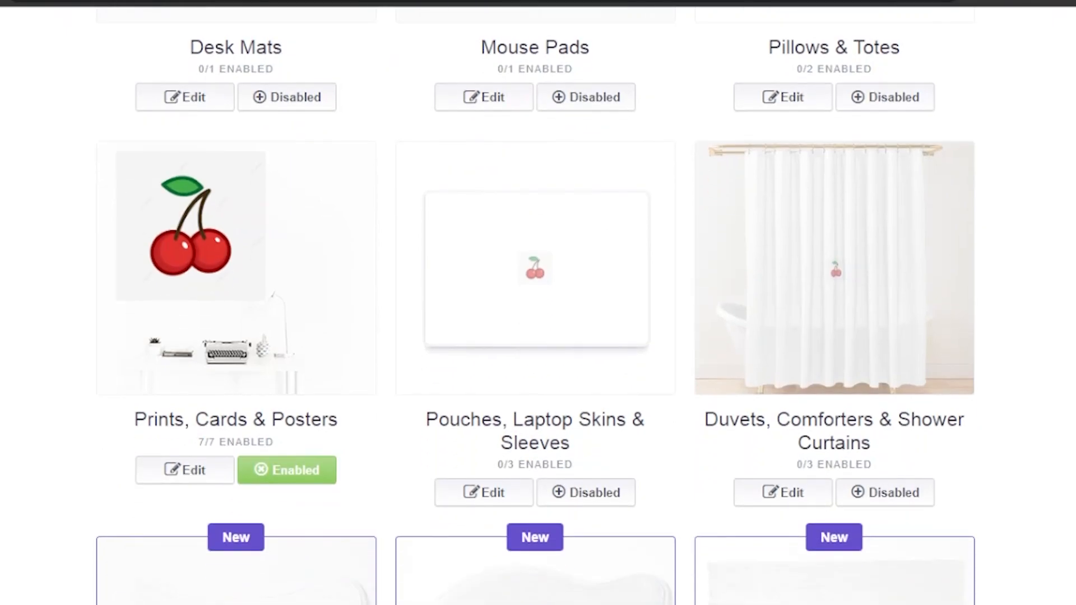
{"action": "scroll", "coordinate": [538, 314], "scroll_direction": "down", "scroll_amount": 10}
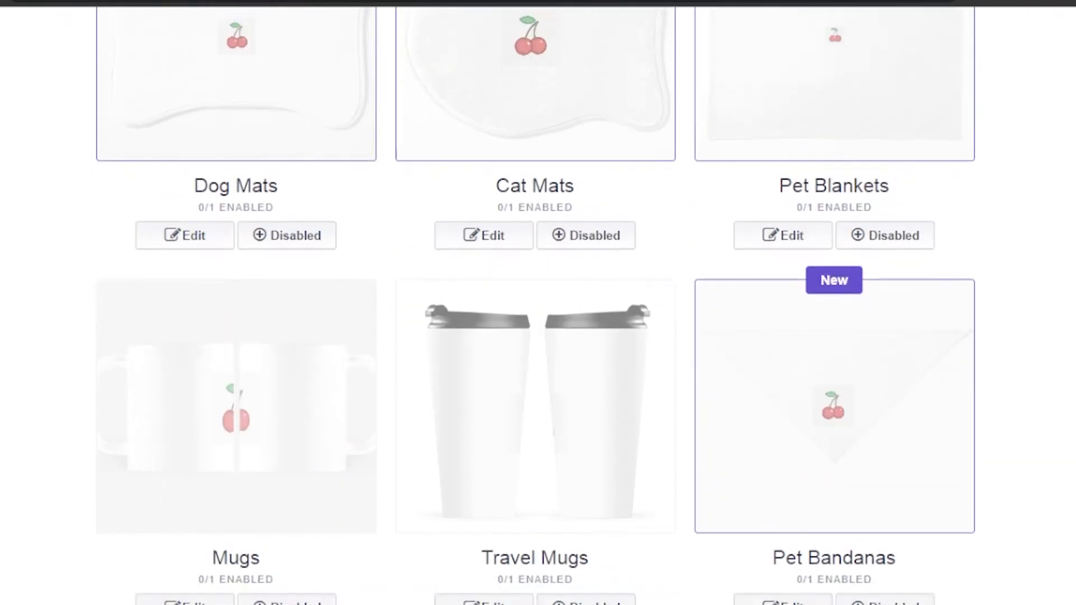
{"action": "scroll", "coordinate": [538, 314], "scroll_direction": "down", "scroll_amount": 15}
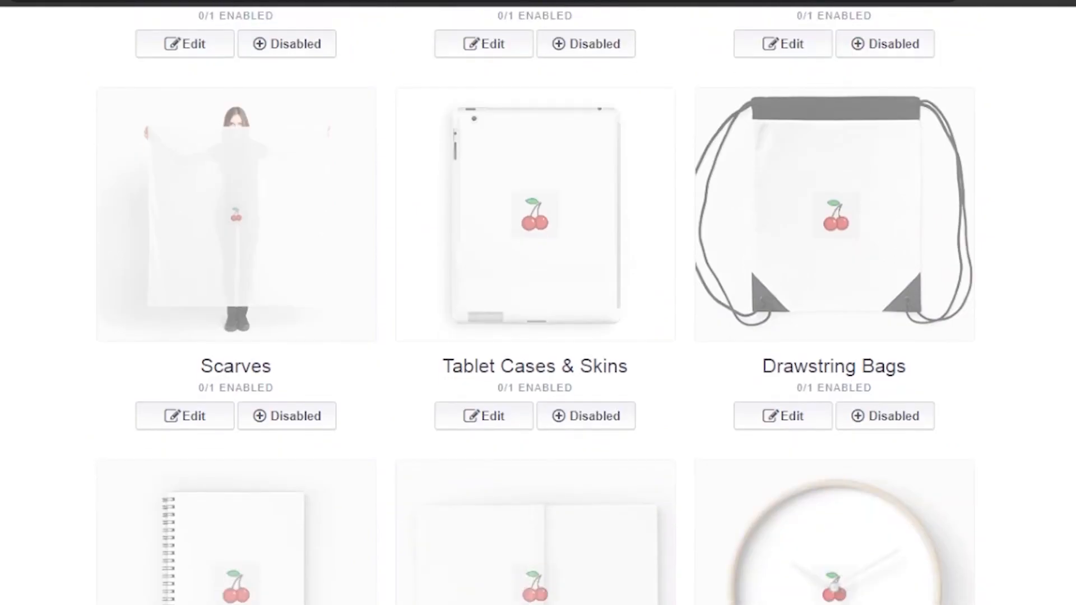
{"action": "scroll", "coordinate": [538, 314], "scroll_direction": "down", "scroll_amount": 2}
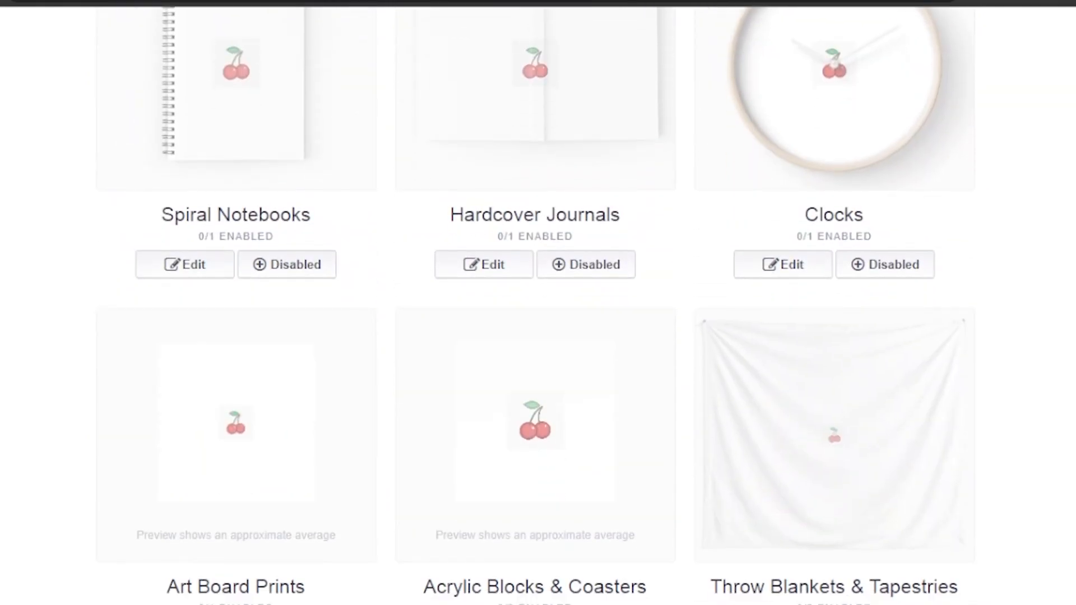
{"action": "scroll", "coordinate": [538, 314], "scroll_direction": "down", "scroll_amount": 1}
{"action": "scroll", "coordinate": [538, 313], "scroll_direction": "up", "scroll_amount": 2}
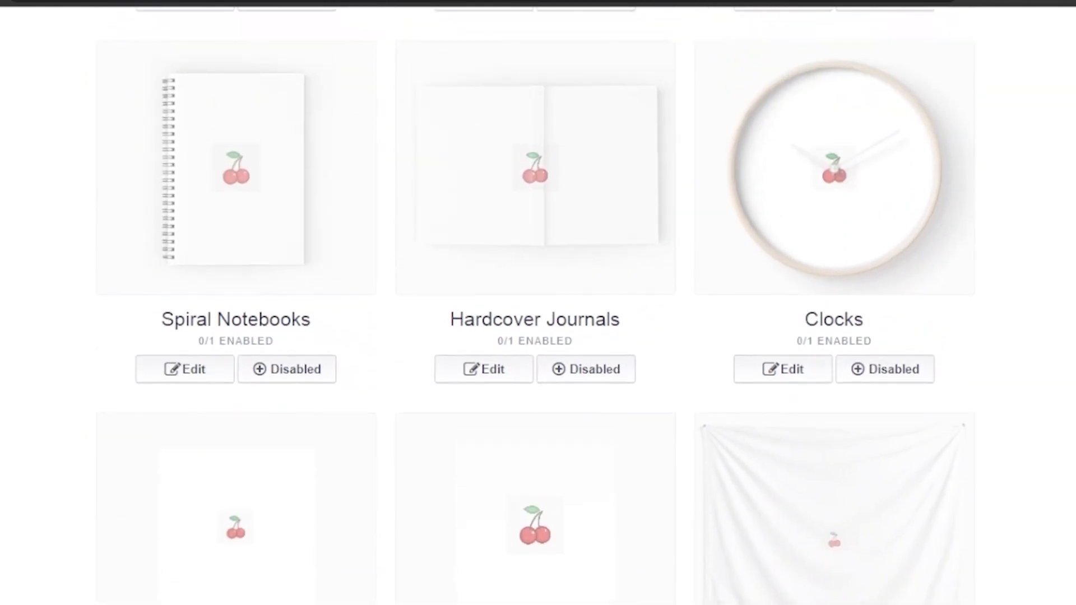
{"action": "scroll", "coordinate": [789, 258], "scroll_direction": "up", "scroll_amount": 5}
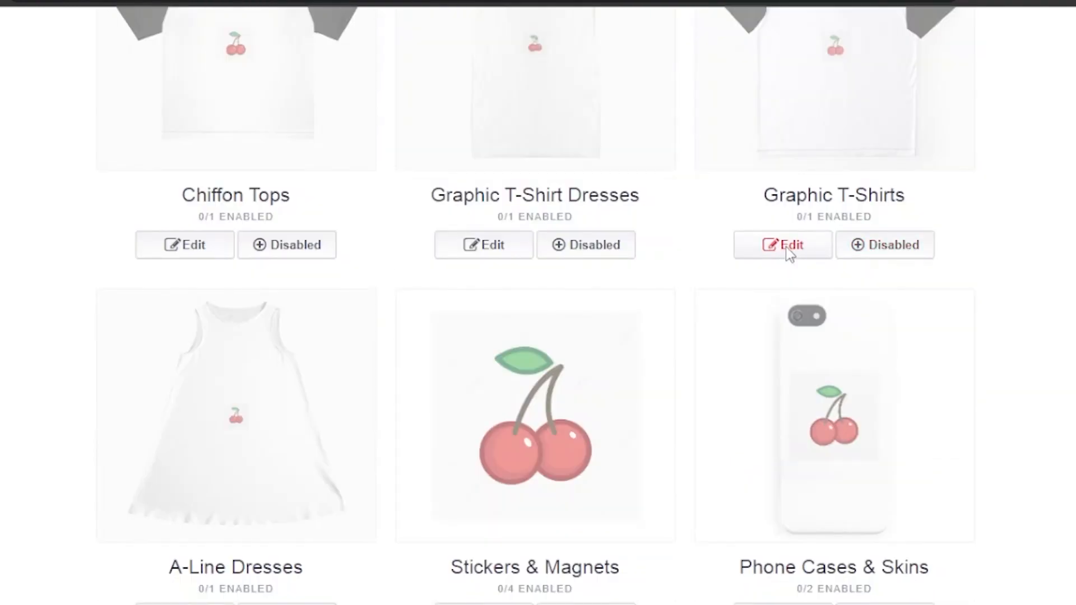
Step: Open the design editor for the Graphic T-Shirts product
{"action": "left_click", "coordinate": [788, 251]}
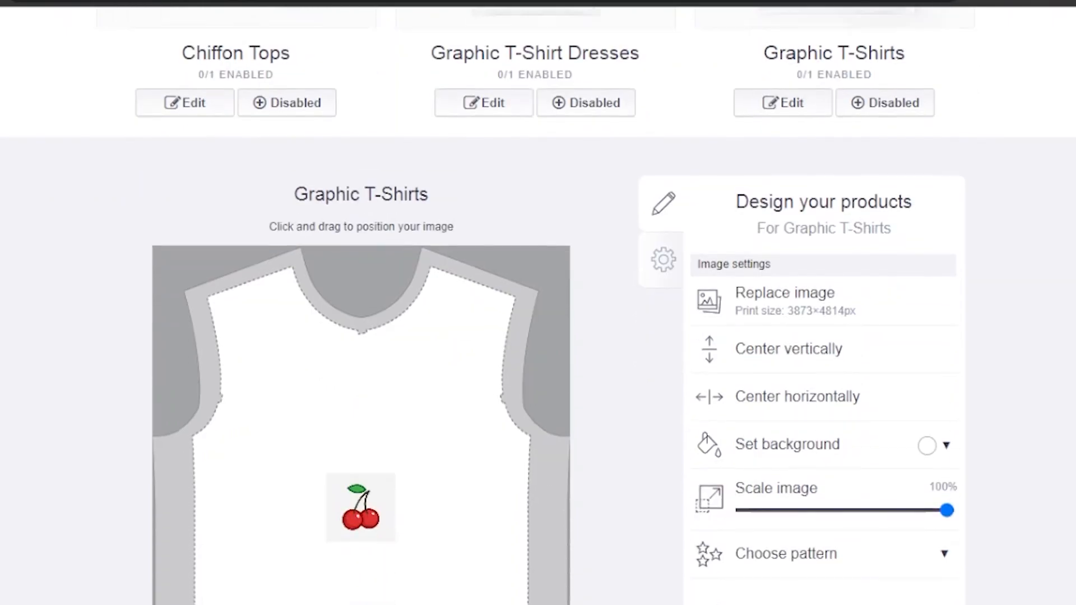
{"action": "scroll", "coordinate": [558, 306], "scroll_direction": "up", "scroll_amount": 1}
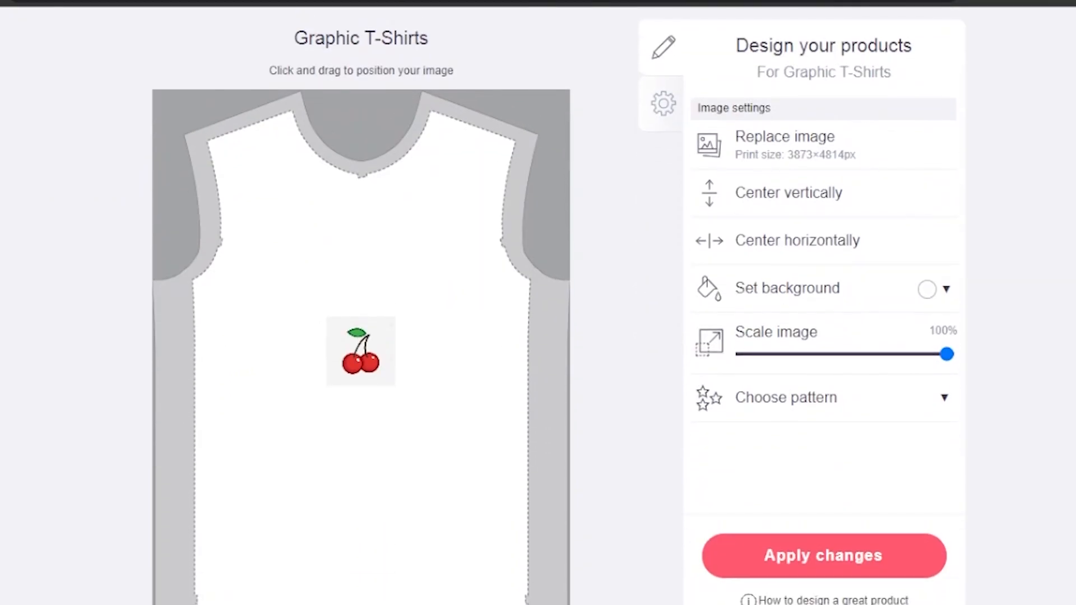
{"action": "left_click_drag", "start_coordinate": [947, 354], "coordinate": [997, 395]}
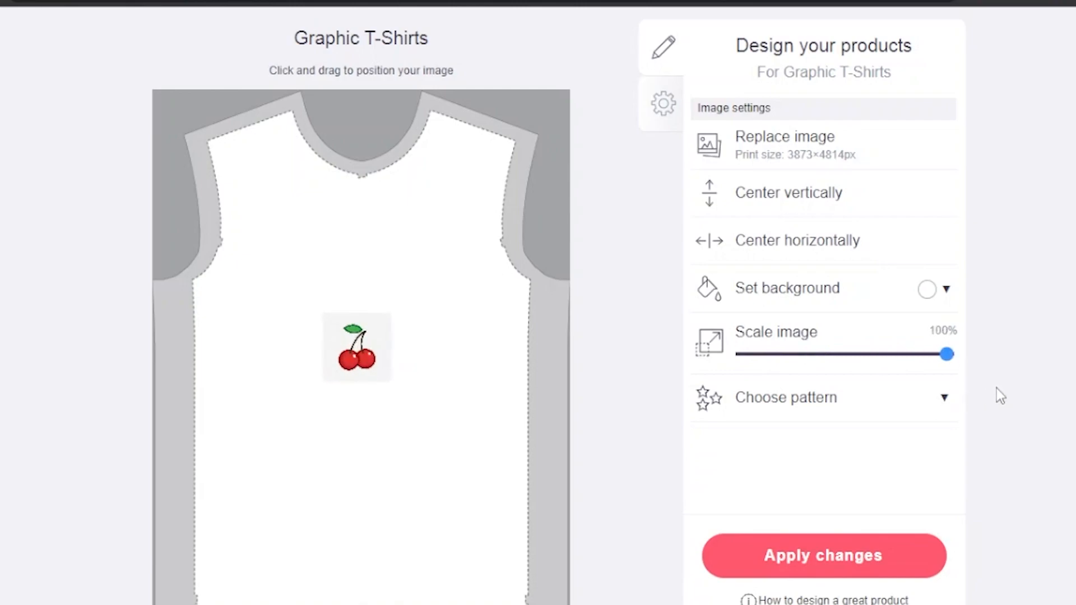
{"action": "left_click_drag", "start_coordinate": [946, 354], "coordinate": [984, 379]}
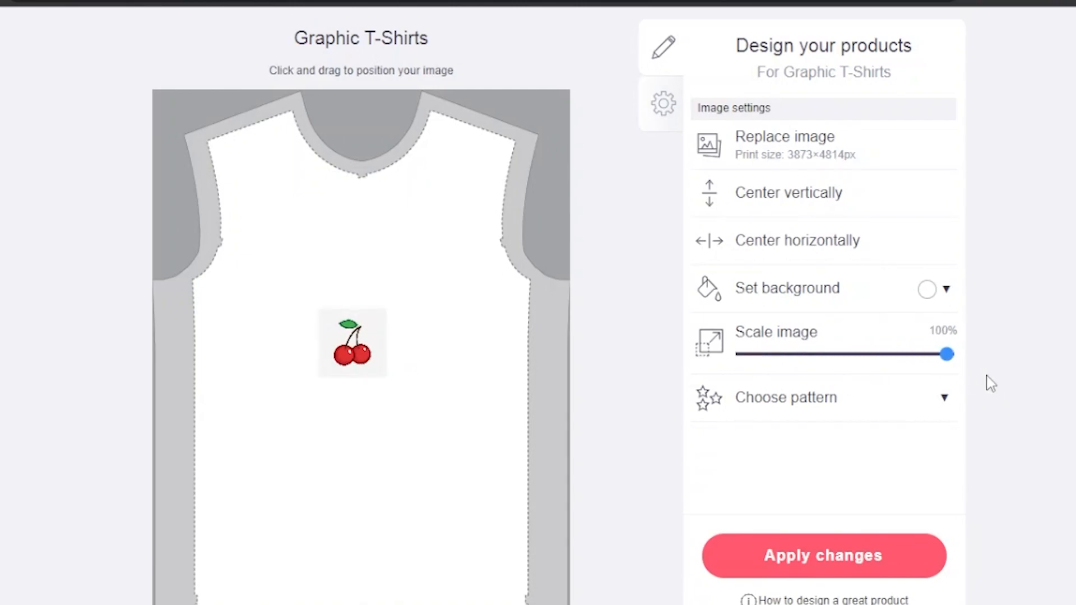
Step: Try a red #eb2b19 background for the Graphic T-Shirts design, then reset it to white
{"action": "left_click", "coordinate": [927, 289]}
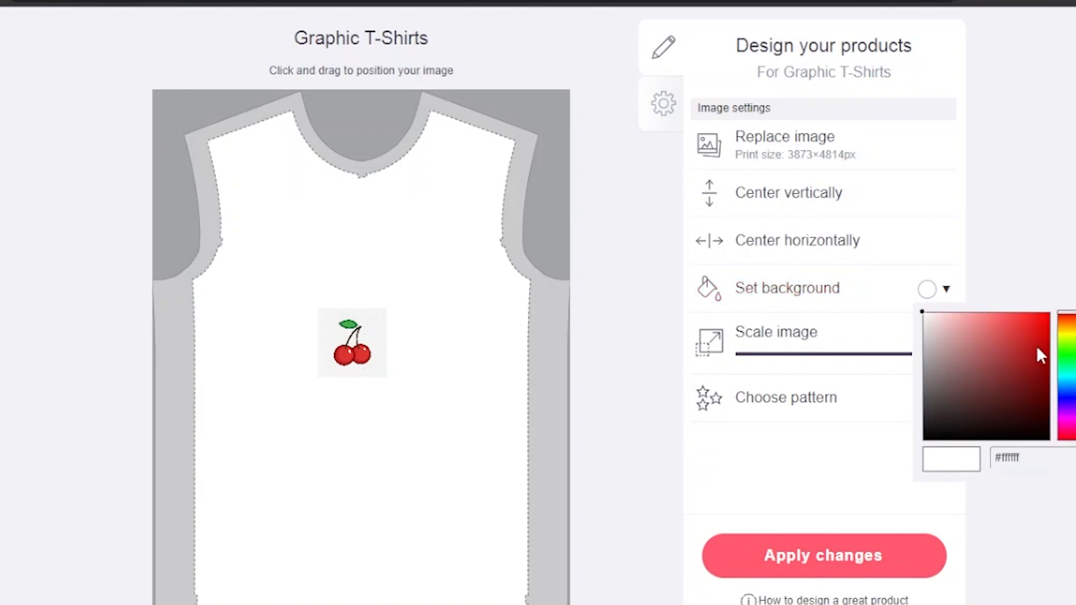
{"action": "left_click", "coordinate": [1068, 325]}
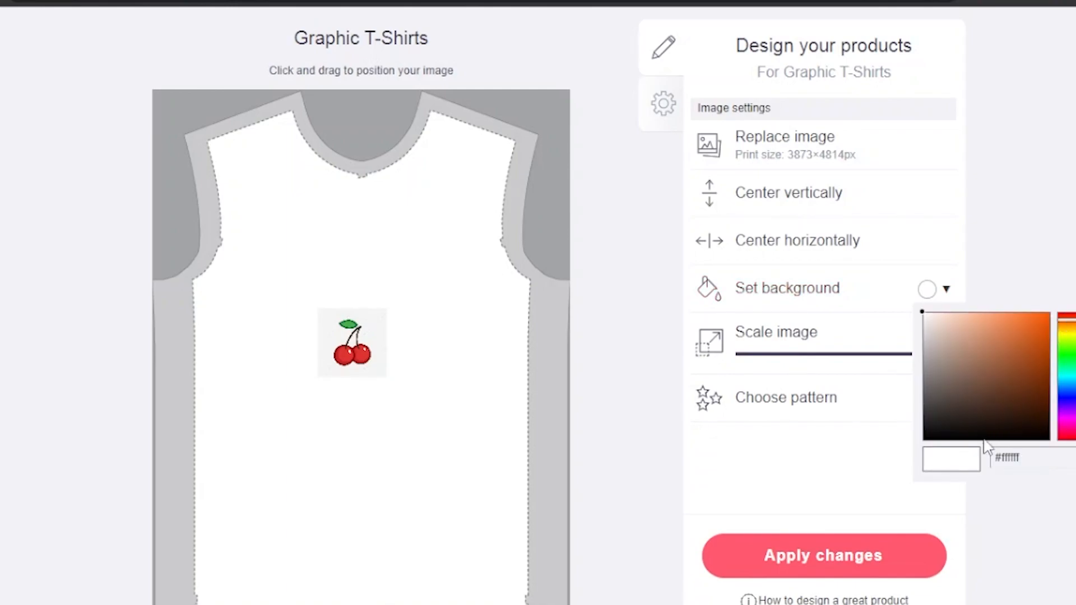
{"action": "left_click", "coordinate": [1068, 317]}
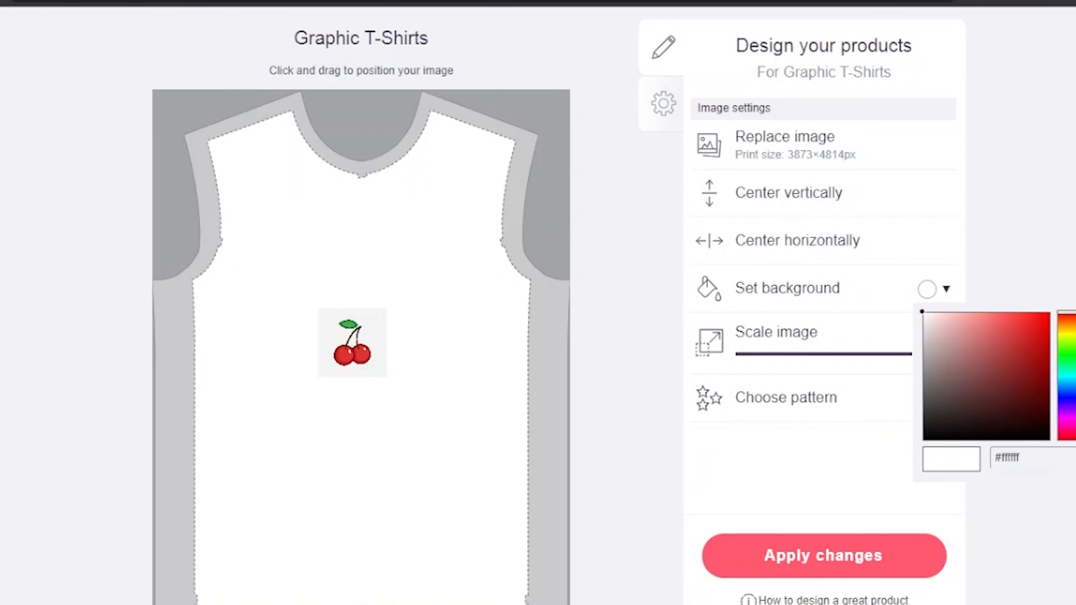
{"action": "left_click", "coordinate": [1037, 321]}
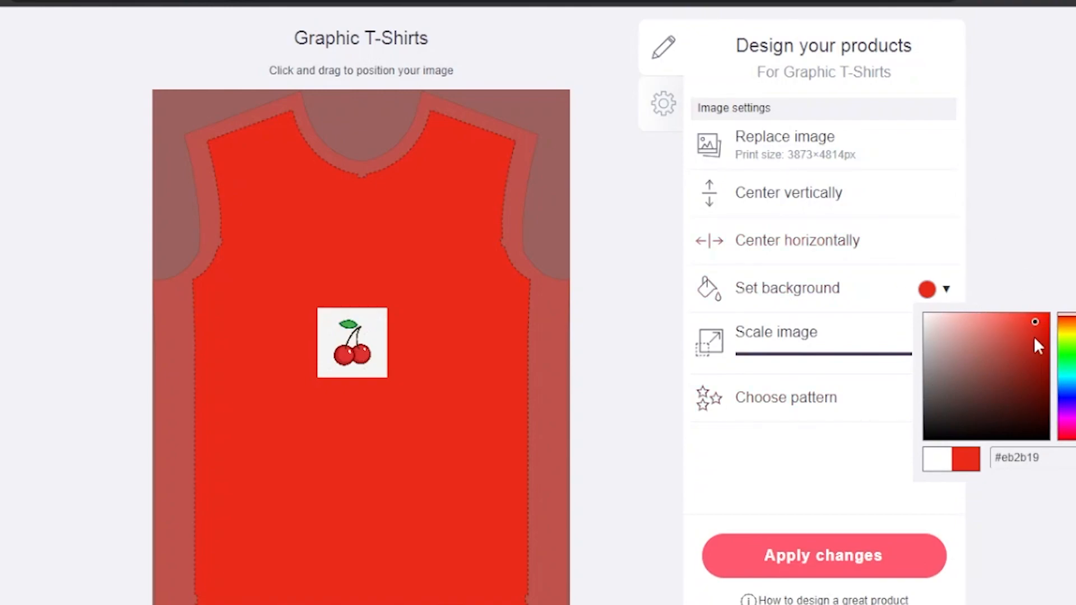
{"action": "mouse_move", "coordinate": [1014, 365]}
{"action": "left_mouse_down"}
{"action": "mouse_move", "coordinate": [992, 379]}
{"action": "mouse_move", "coordinate": [969, 449]}
{"action": "mouse_move", "coordinate": [968, 377]}
{"action": "mouse_move", "coordinate": [919, 311]}
{"action": "left_mouse_up"}
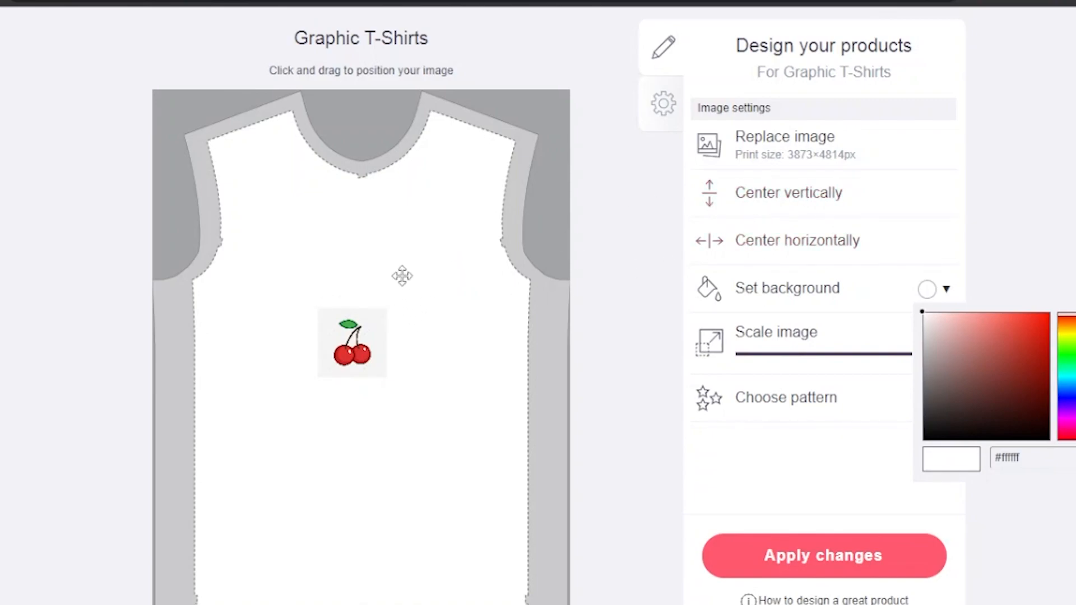
Step: Apply an Offset grid pattern with the image scaled to 57% on the Graphic T-Shirts design
{"action": "left_click_drag", "start_coordinate": [354, 340], "coordinate": [425, 301]}
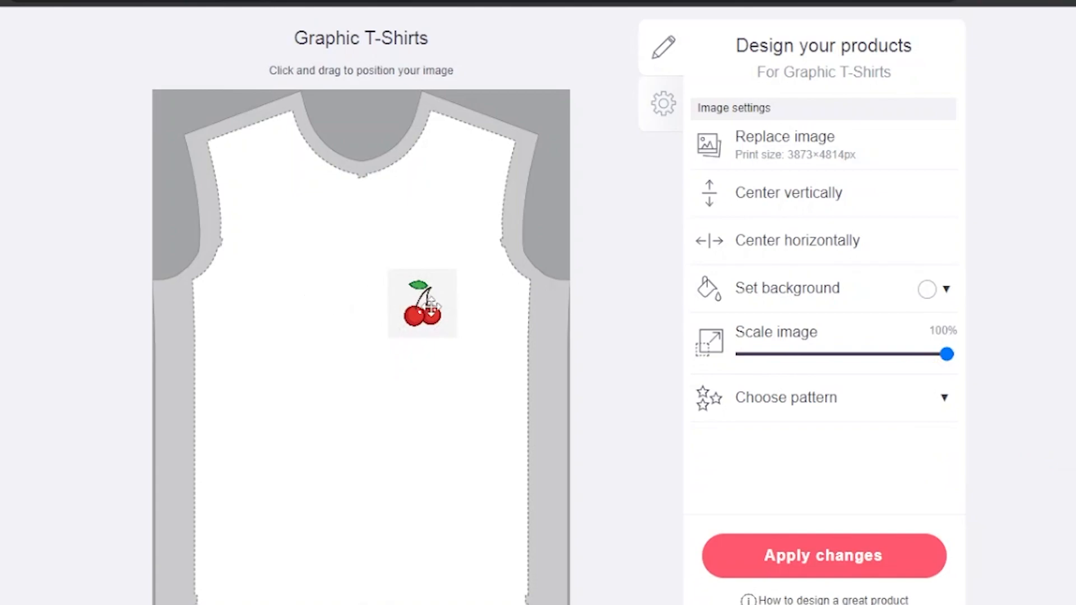
{"action": "left_click_drag", "start_coordinate": [411, 305], "coordinate": [348, 348]}
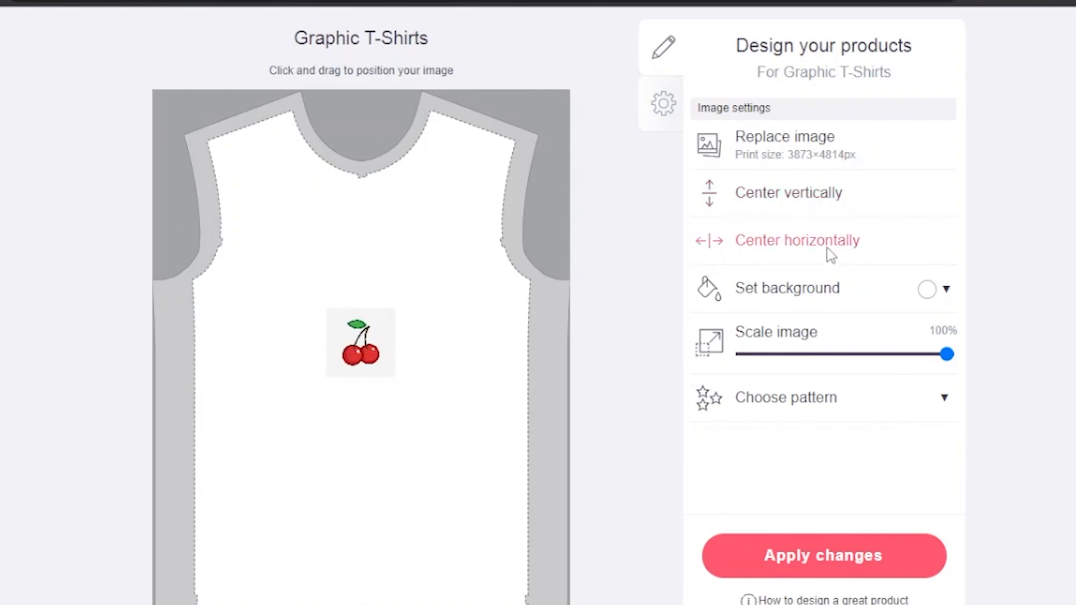
{"action": "left_click", "coordinate": [842, 411]}
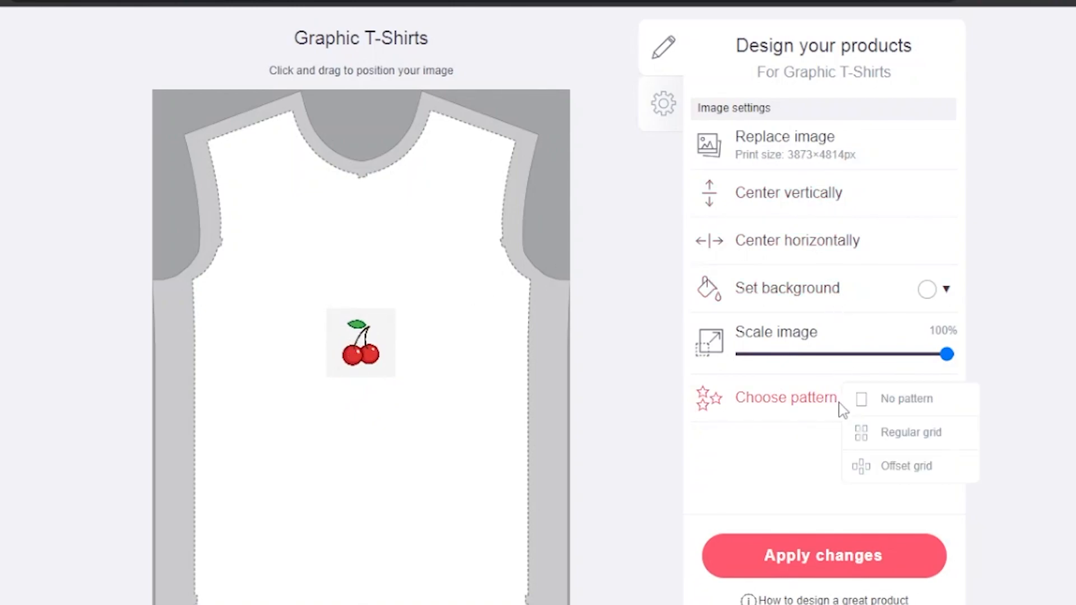
{"action": "left_click", "coordinate": [913, 434]}
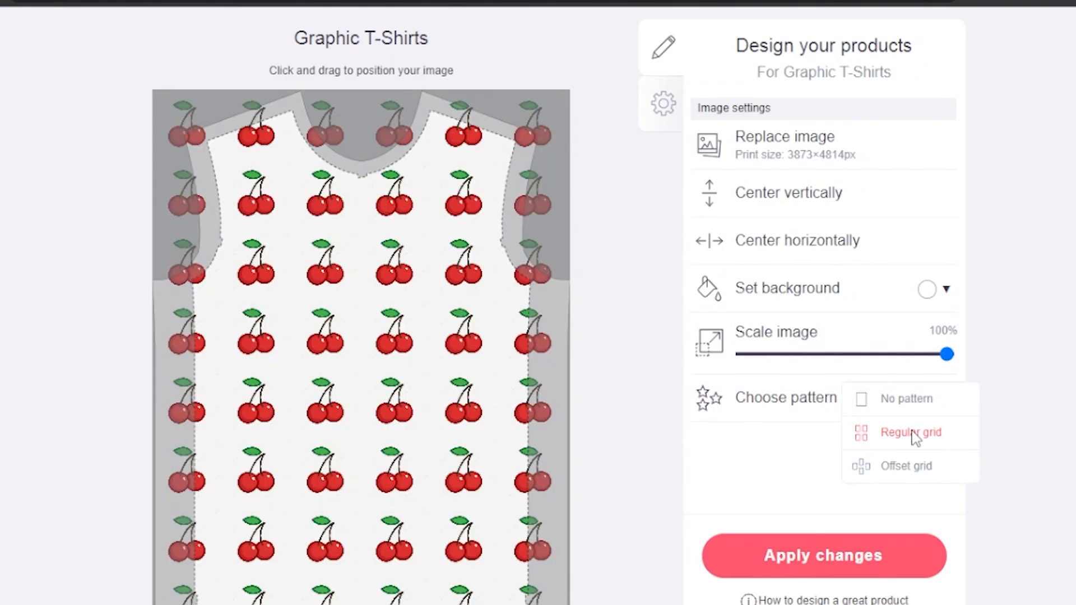
{"action": "left_click", "coordinate": [900, 468]}
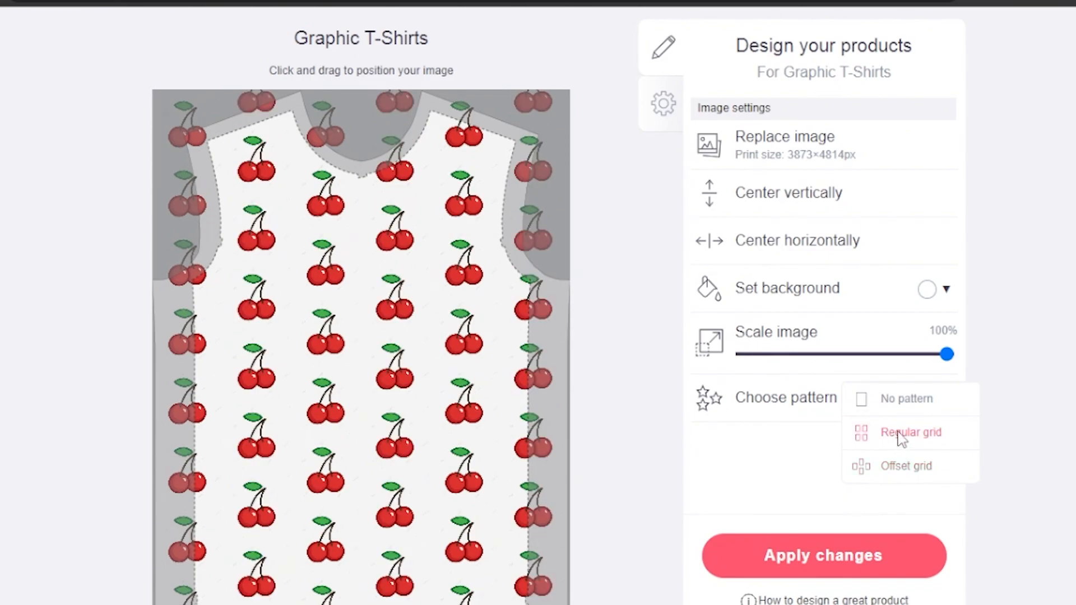
{"action": "left_click_drag", "start_coordinate": [946, 354], "coordinate": [860, 356]}
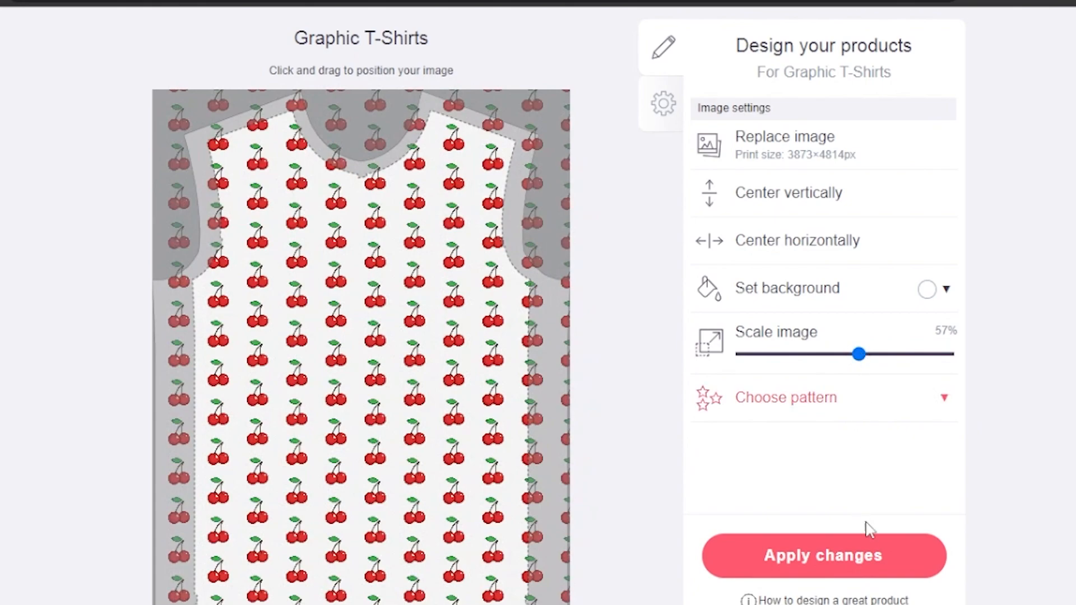
{"action": "left_click", "coordinate": [834, 556]}
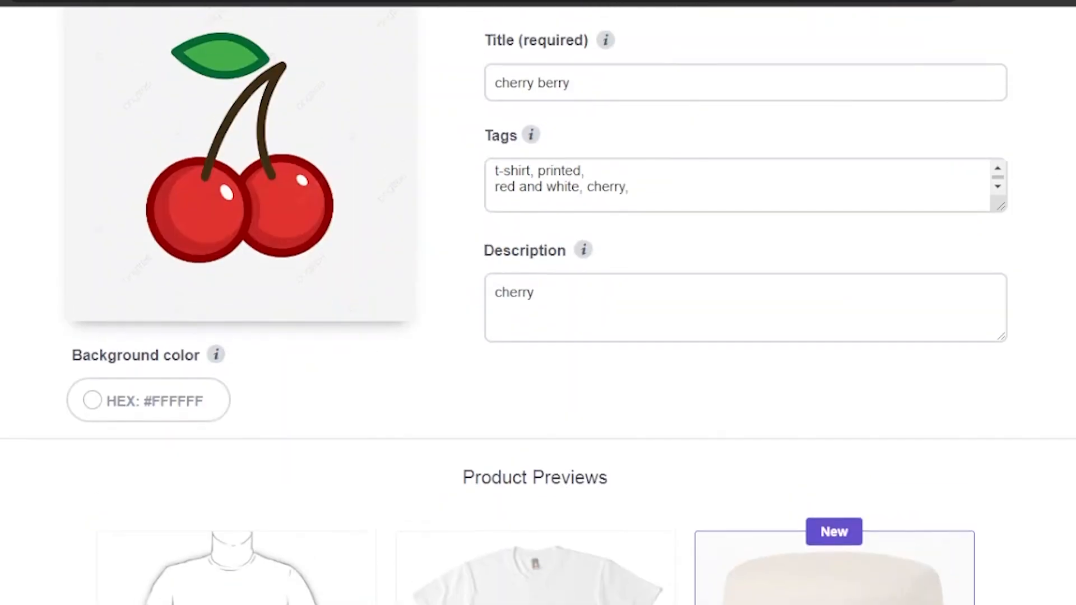
Step: Scroll through the remaining product previews down to the media options
{"action": "scroll", "coordinate": [538, 302], "scroll_direction": "down", "scroll_amount": 15}
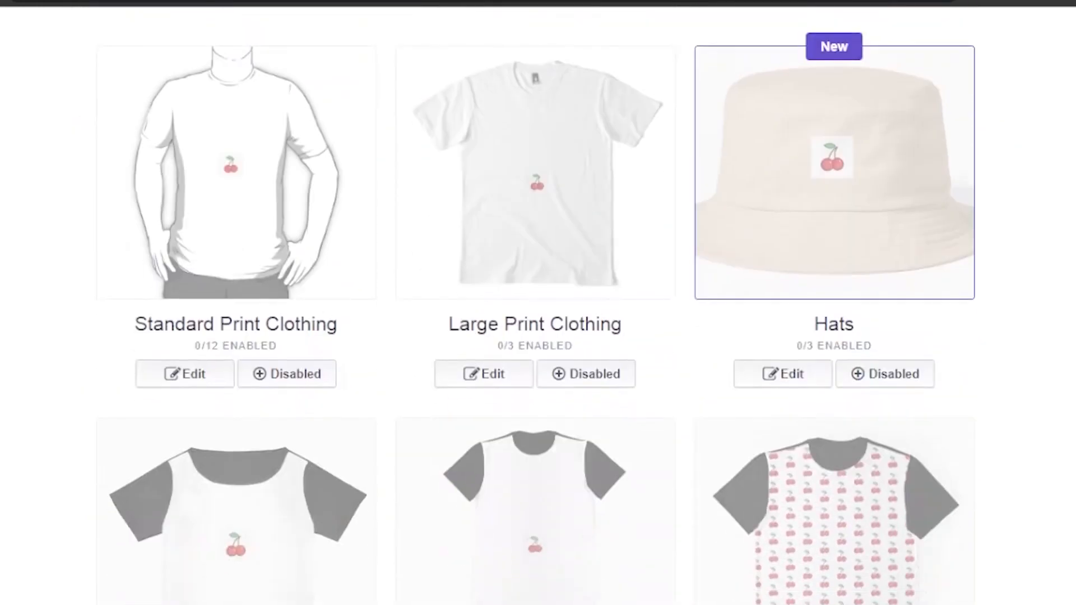
{"action": "scroll", "coordinate": [538, 302], "scroll_direction": "up", "scroll_amount": 4}
{"action": "scroll", "coordinate": [538, 303], "scroll_direction": "down", "scroll_amount": 20}
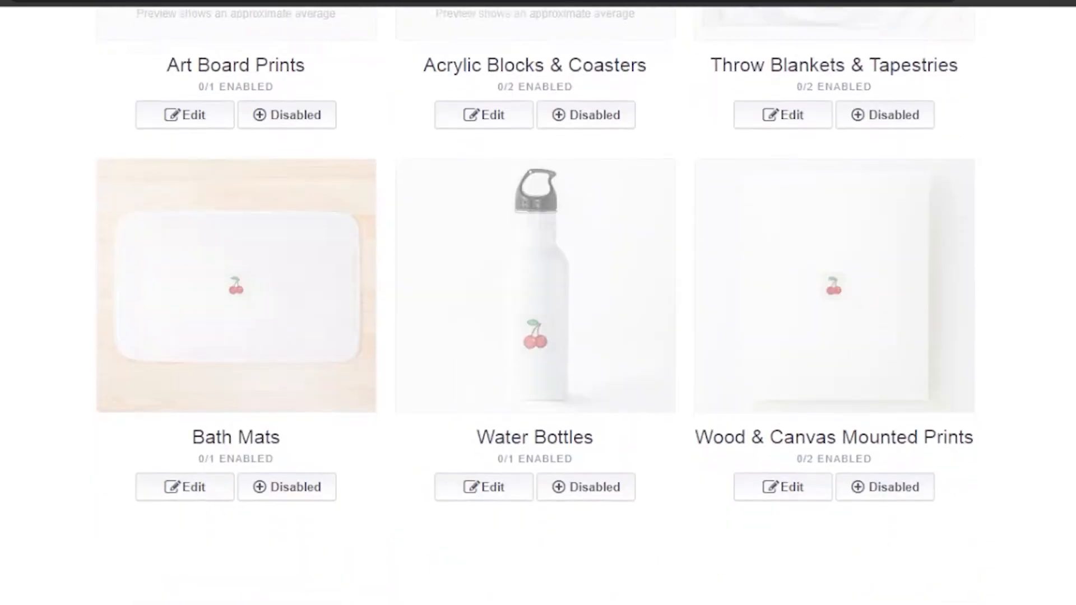
{"action": "scroll", "coordinate": [538, 302], "scroll_direction": "down", "scroll_amount": 12}
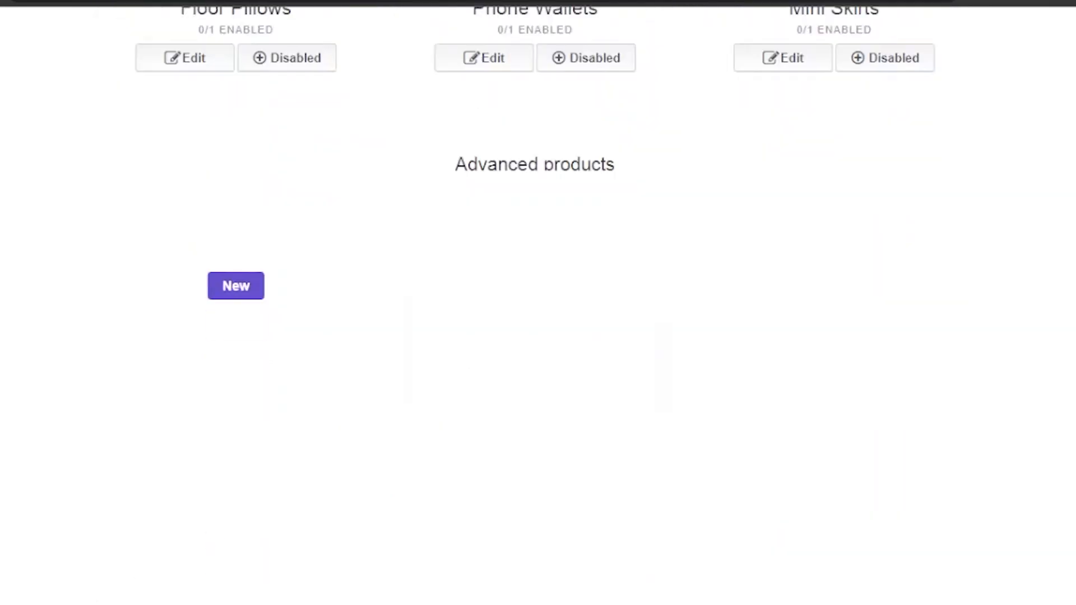
{"action": "scroll", "coordinate": [538, 302], "scroll_direction": "down", "scroll_amount": 6}
{"action": "scroll", "coordinate": [538, 303], "scroll_direction": "up", "scroll_amount": 5}
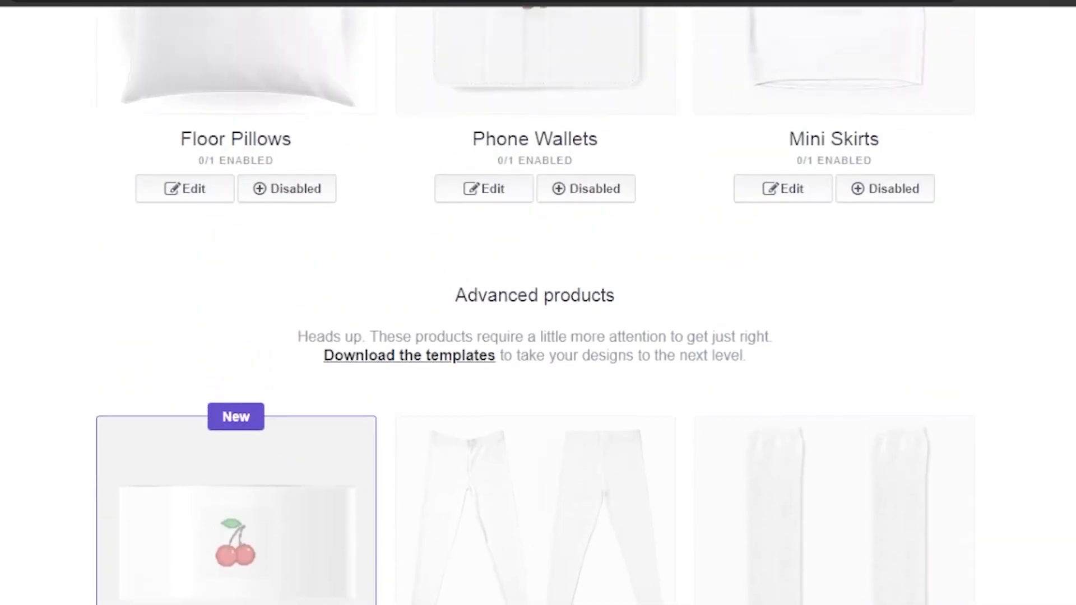
{"action": "scroll", "coordinate": [538, 302], "scroll_direction": "down", "scroll_amount": 15}
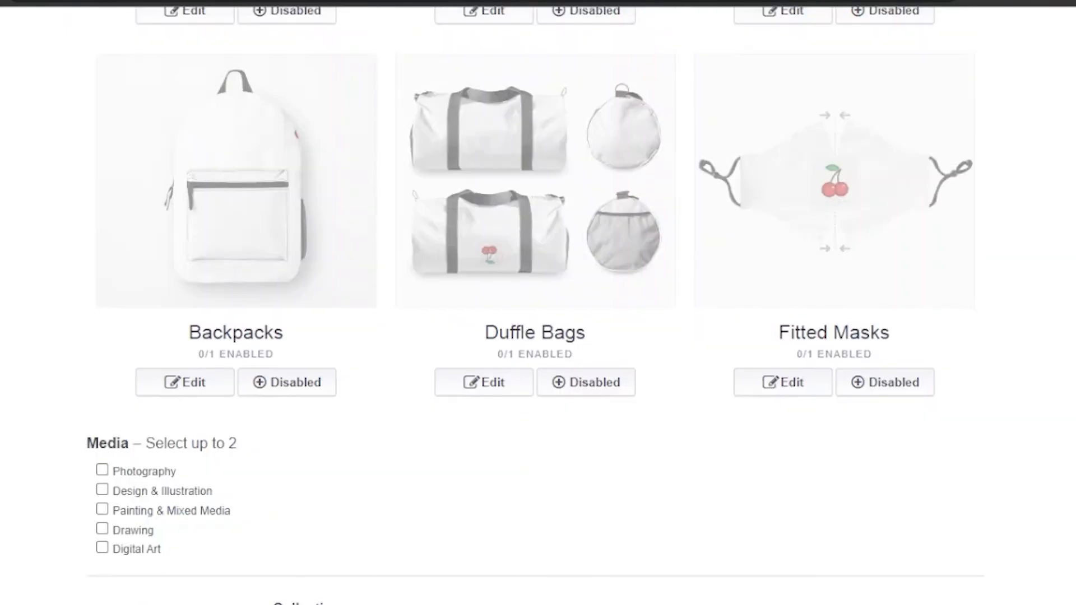
{"action": "scroll", "coordinate": [538, 303], "scroll_direction": "up", "scroll_amount": 12}
{"action": "scroll", "coordinate": [538, 303], "scroll_direction": "down", "scroll_amount": 2}
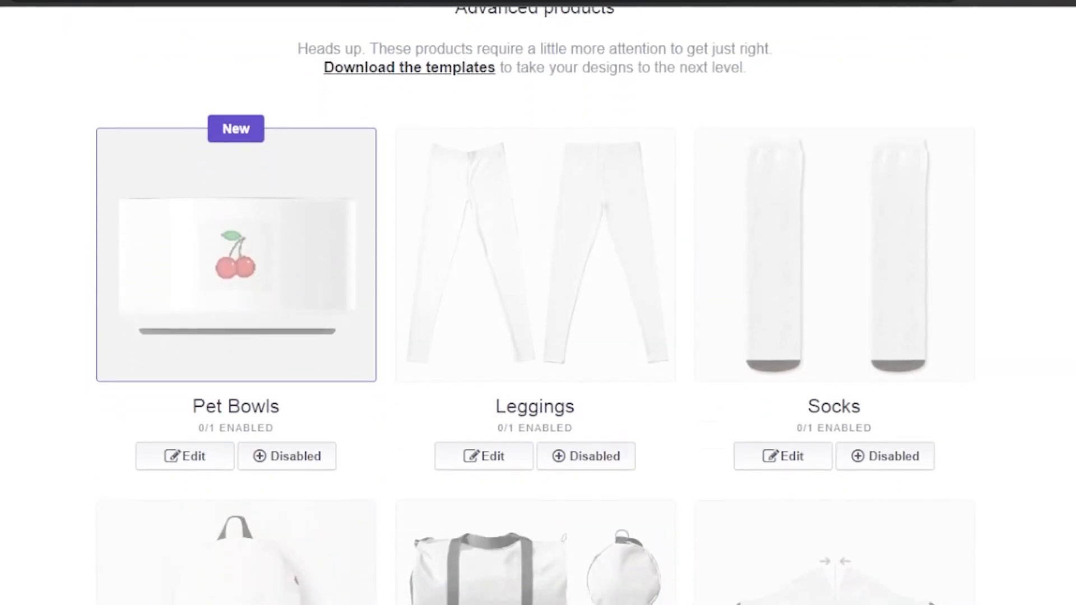
{"action": "scroll", "coordinate": [539, 302], "scroll_direction": "down", "scroll_amount": 2}
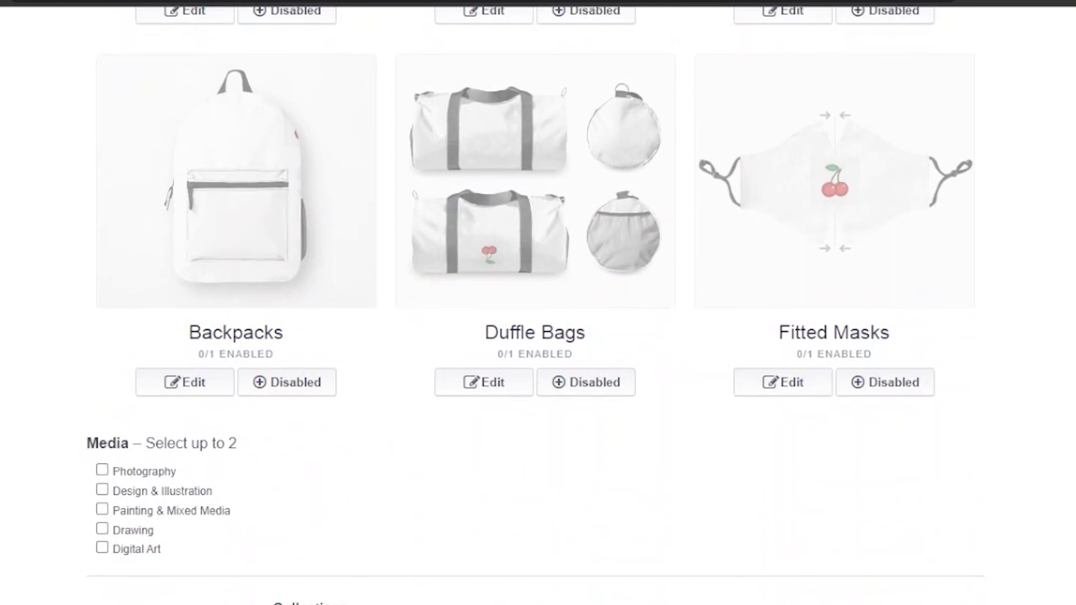
{"action": "scroll", "coordinate": [538, 302], "scroll_direction": "down", "scroll_amount": 3}
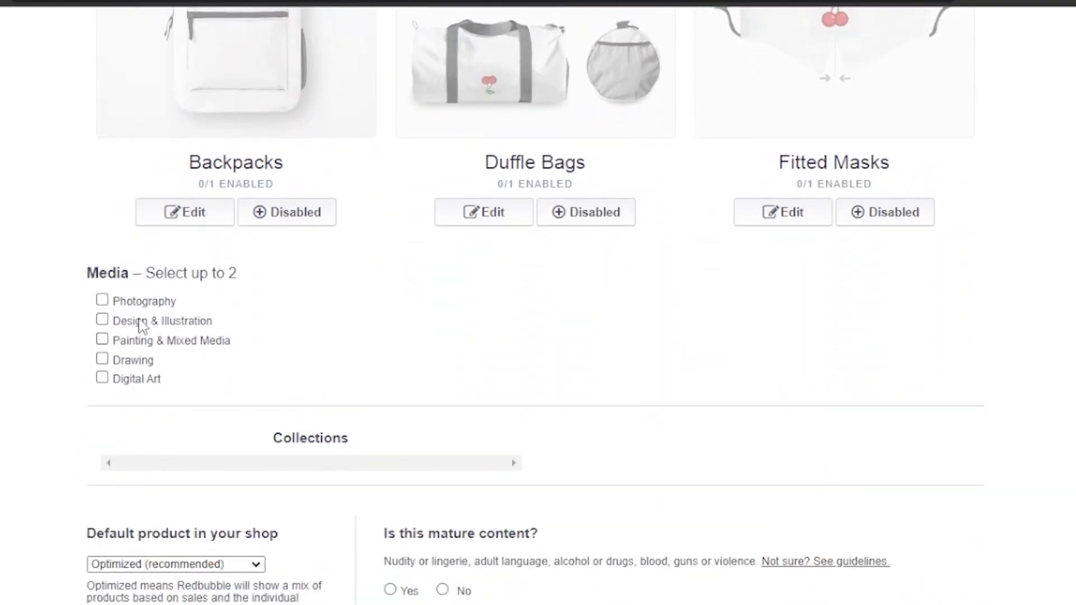
Step: Tick Digital Art as the media and mark the work as not mature content
{"action": "left_click", "coordinate": [102, 378]}
{"action": "scroll", "coordinate": [553, 267], "scroll_direction": "down", "scroll_amount": 5}
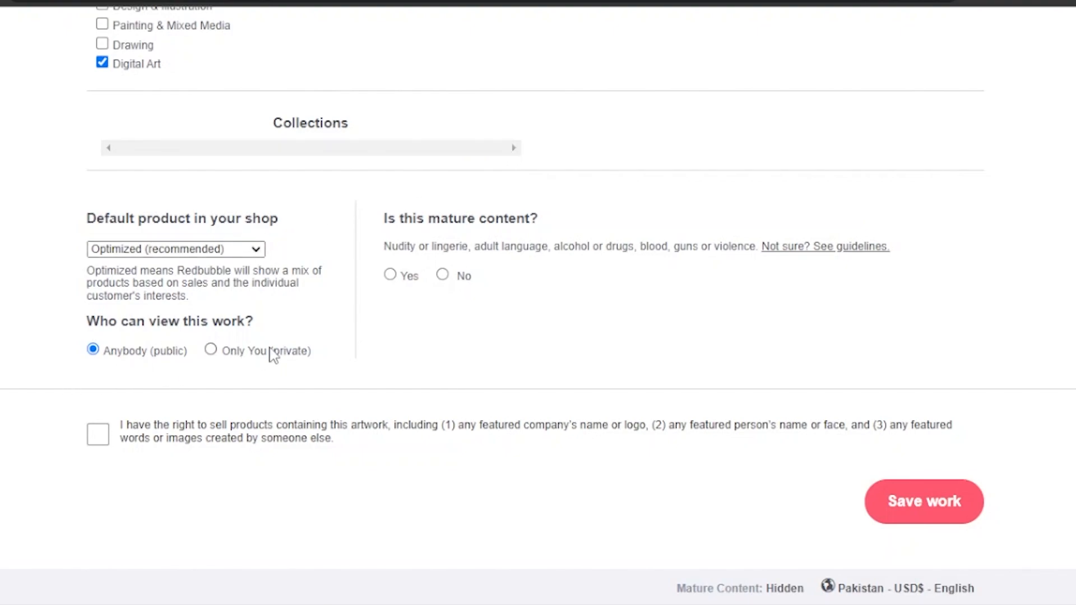
{"action": "left_click", "coordinate": [439, 276]}
Step: Confirm the right to sell the artwork and save the work
{"action": "left_click", "coordinate": [101, 438]}
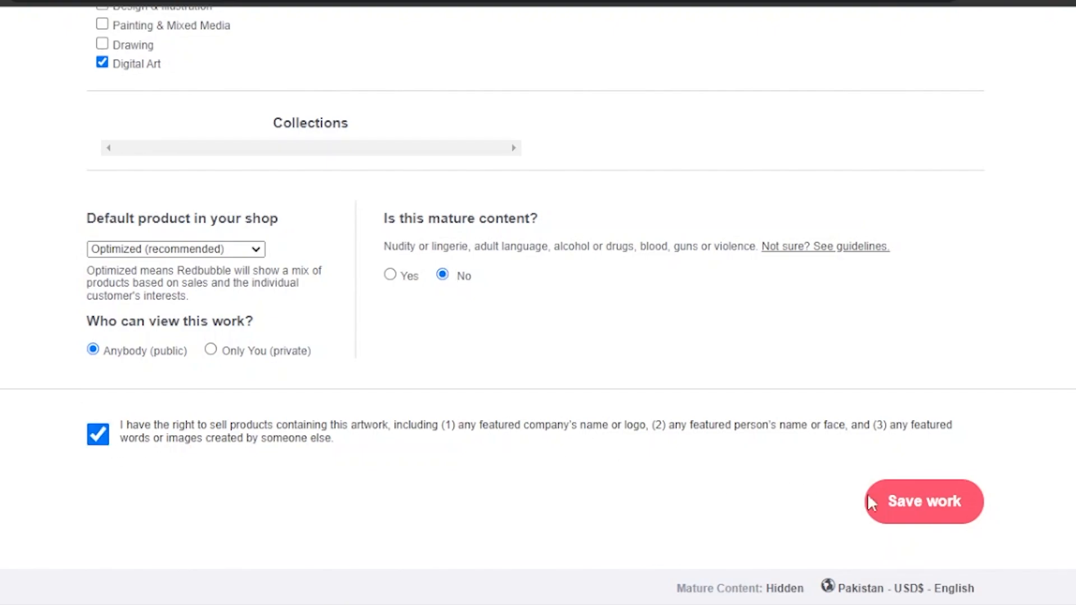
{"action": "left_click", "coordinate": [938, 513]}
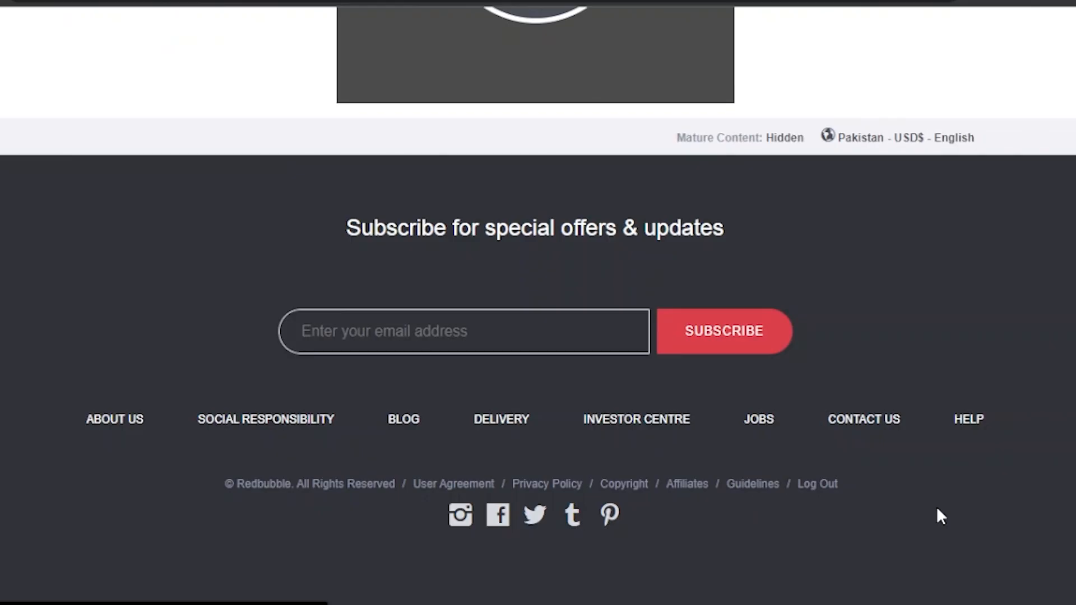